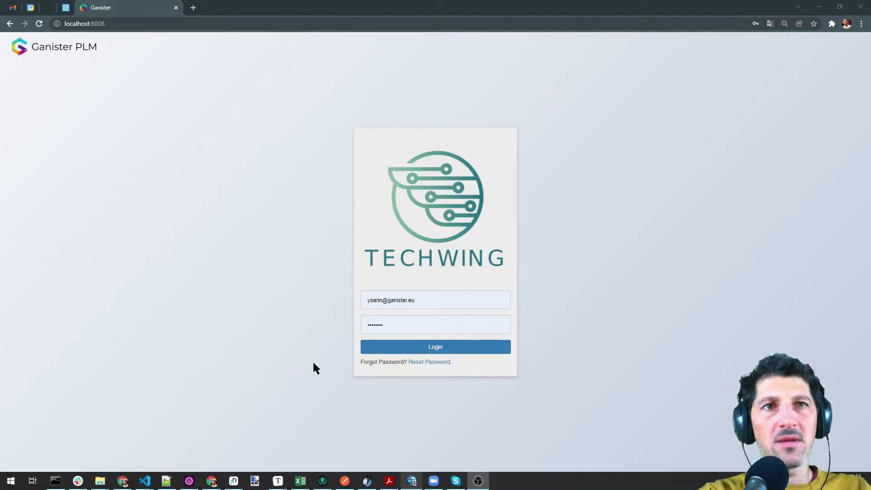
Log in as the test user, open part AS000008, and launch G-Config in a new tab
{"action": "double_click", "coordinate": [384, 301]}
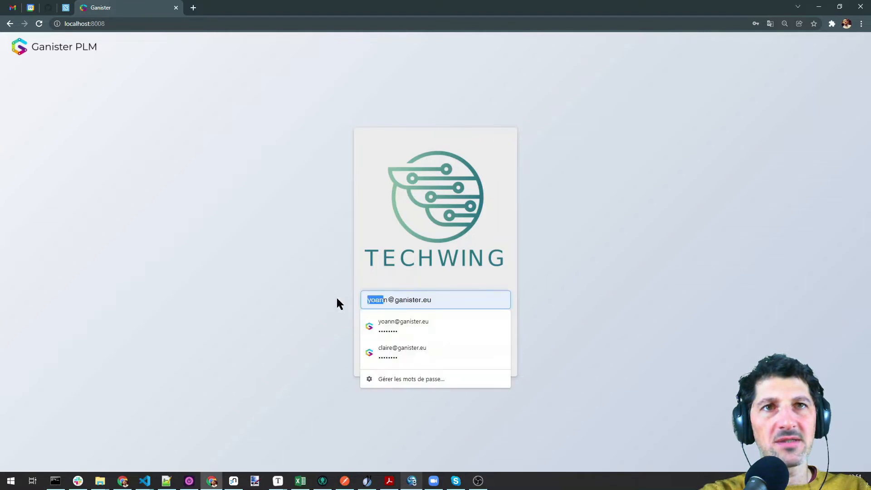
{"action": "key", "text": "BackSpace"}
{"action": "type", "text": "test"}
{"action": "key", "text": "Return"}
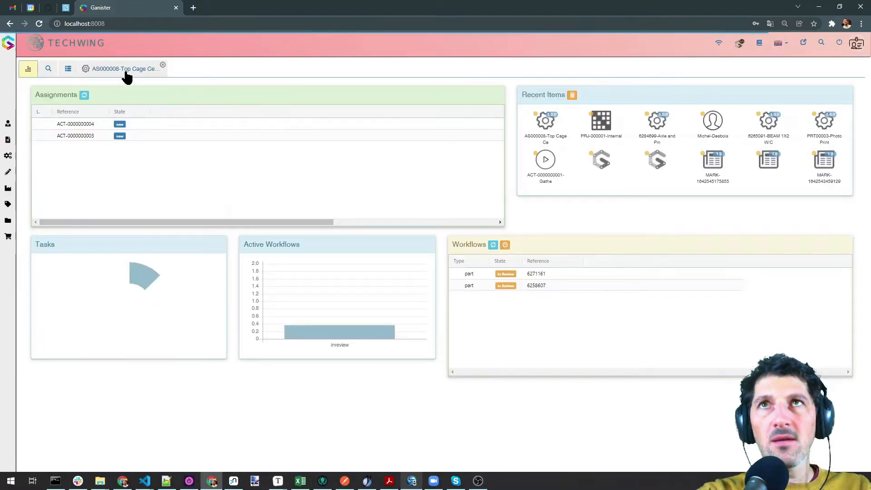
{"action": "left_click", "coordinate": [127, 73]}
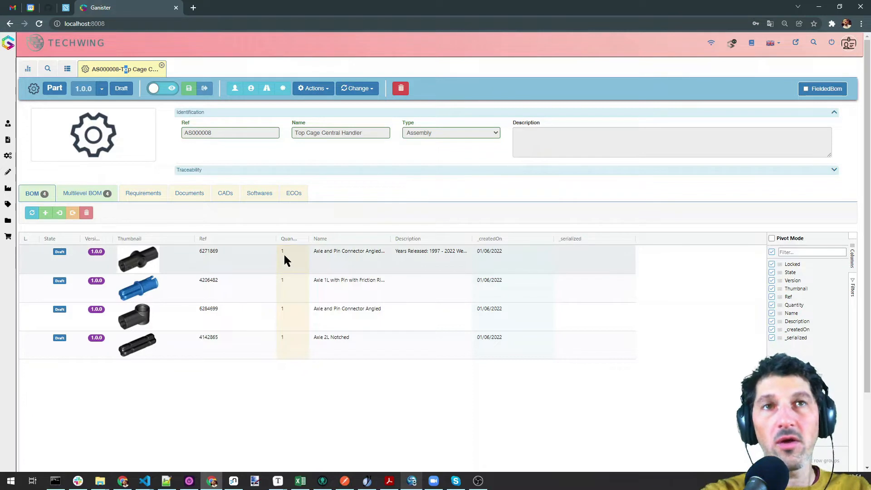
{"action": "left_click", "coordinate": [795, 42]}
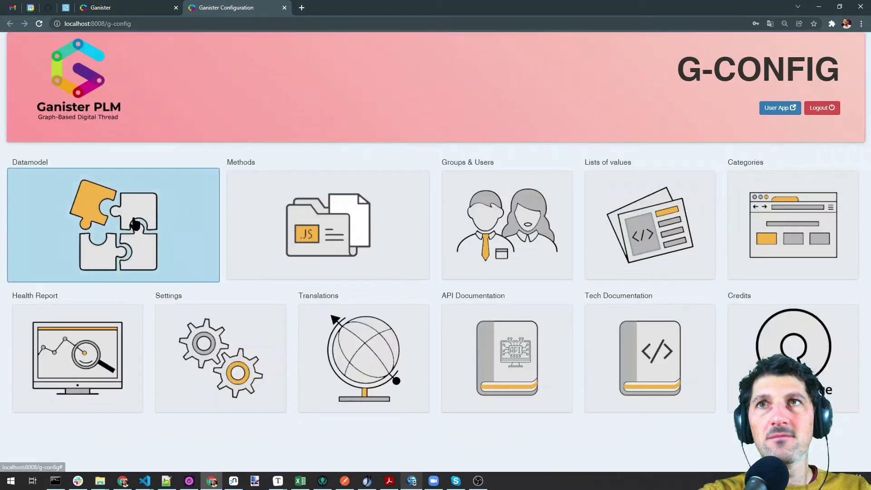
Add a new 'Graph View' tab to the part node type in the Datamodel
{"action": "left_click", "coordinate": [137, 218]}
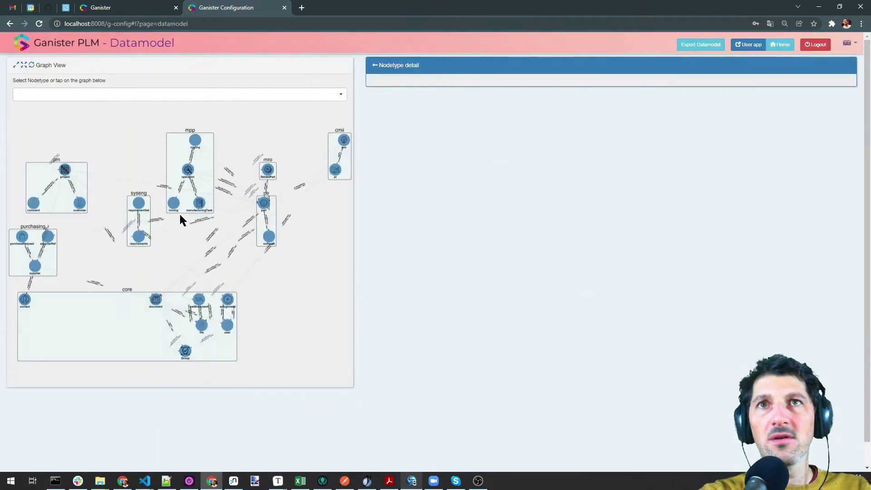
{"action": "left_click", "coordinate": [266, 204]}
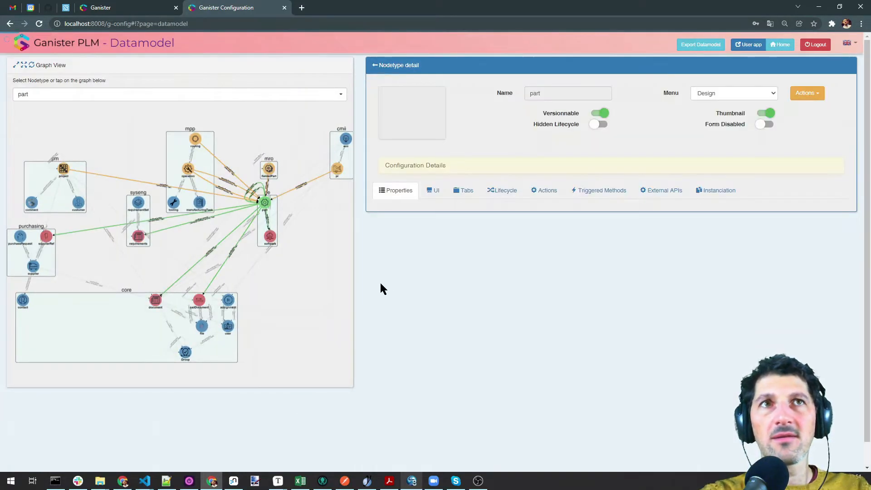
{"action": "left_click", "coordinate": [464, 191]}
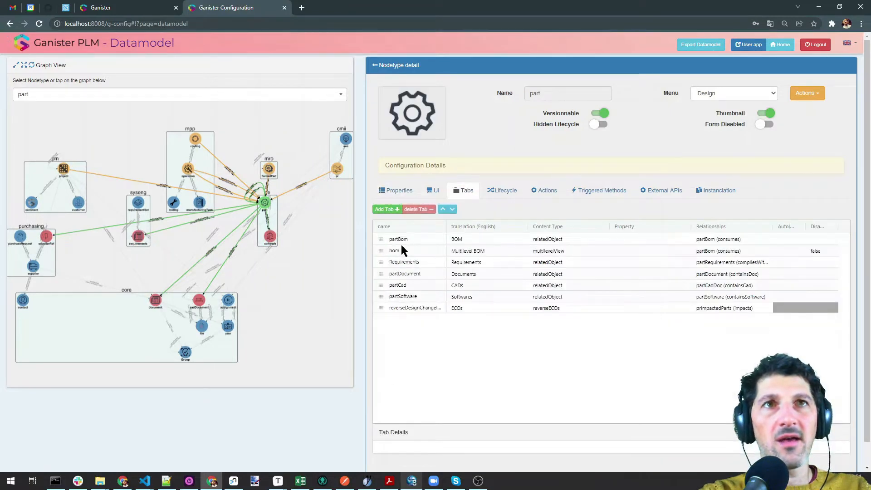
{"action": "left_click", "coordinate": [394, 210]}
{"action": "type", "text": "gr"}
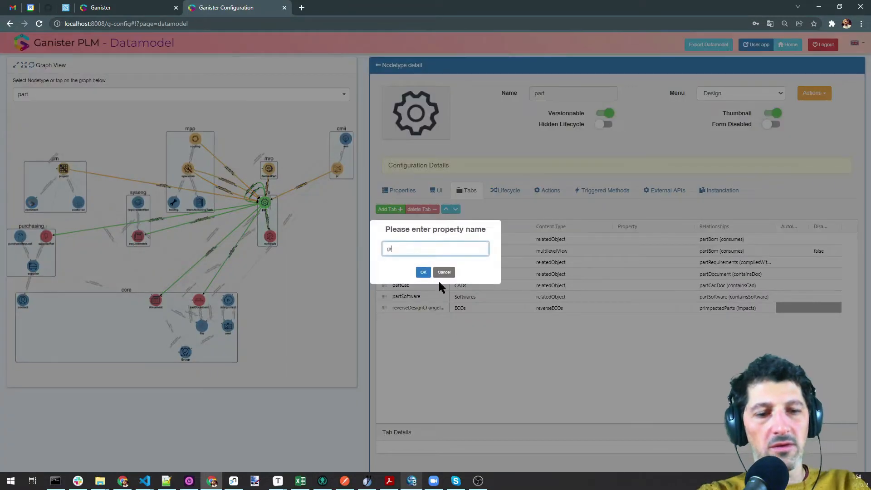
{"action": "type", "text": "aGraph View"}
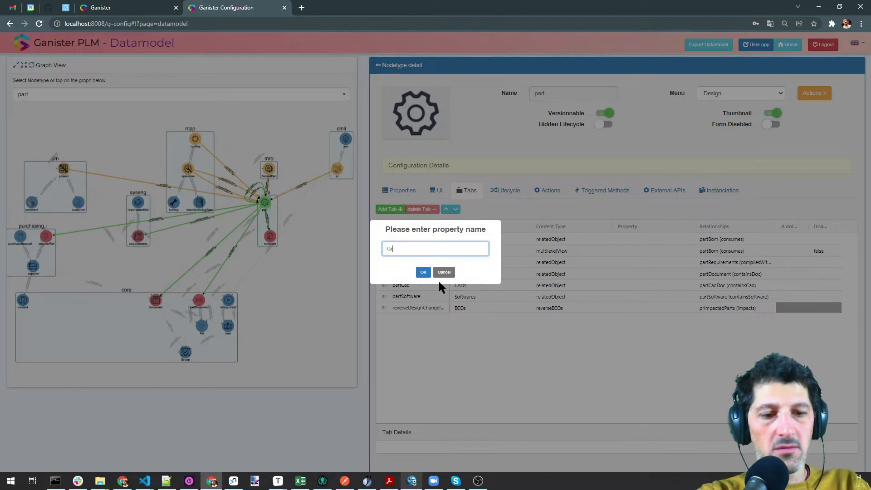
{"action": "key", "text": "Return"}
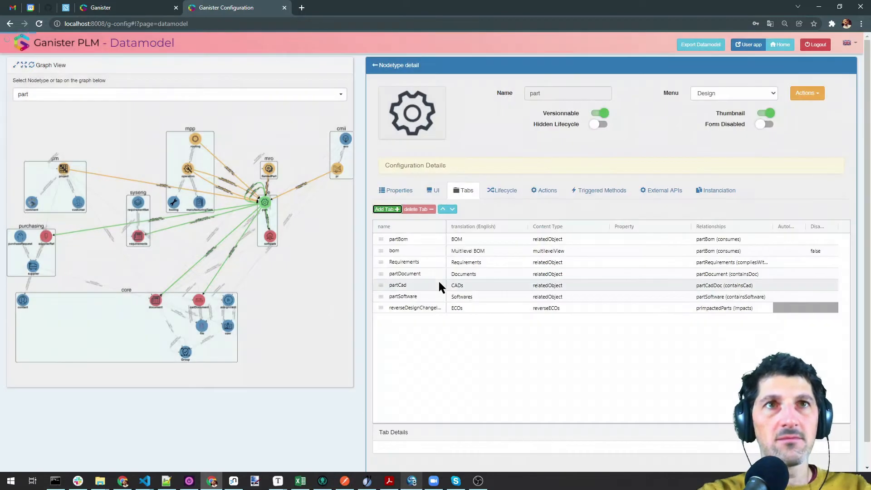
Set the GraphView tab's content type to graphView and copy the example config object
{"action": "left_click", "coordinate": [544, 316]}
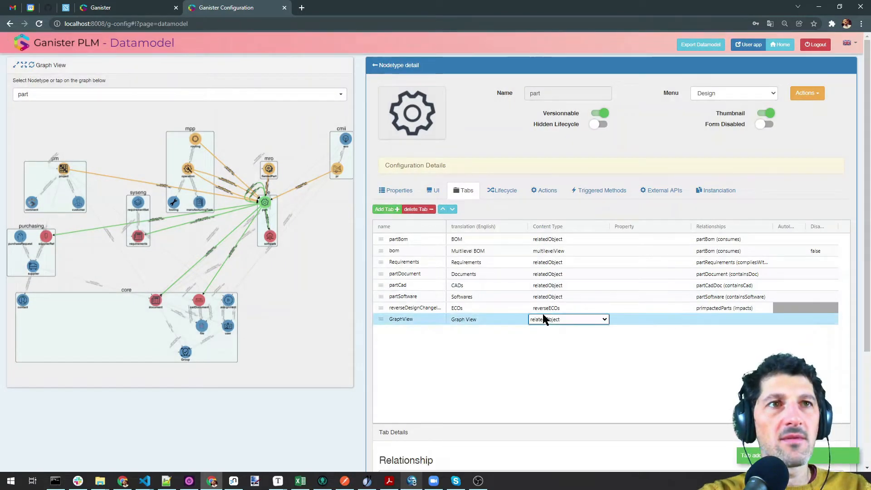
{"action": "left_click", "coordinate": [545, 319]}
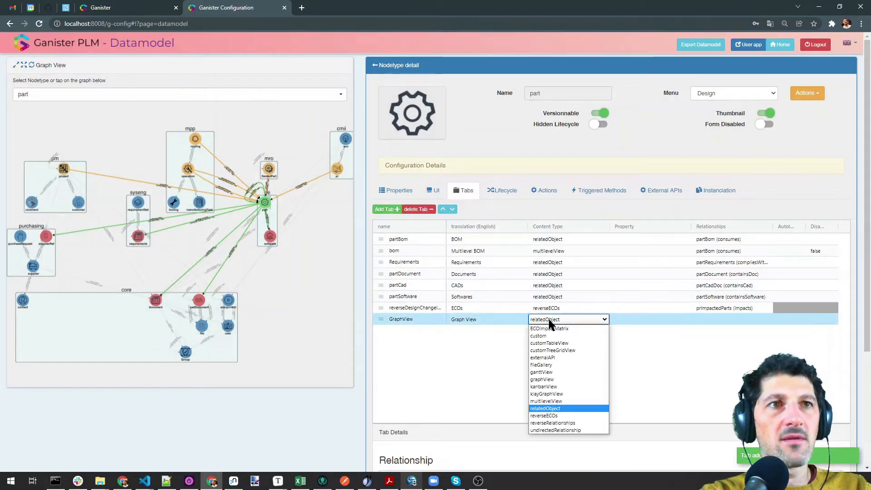
{"action": "left_click", "coordinate": [555, 380]}
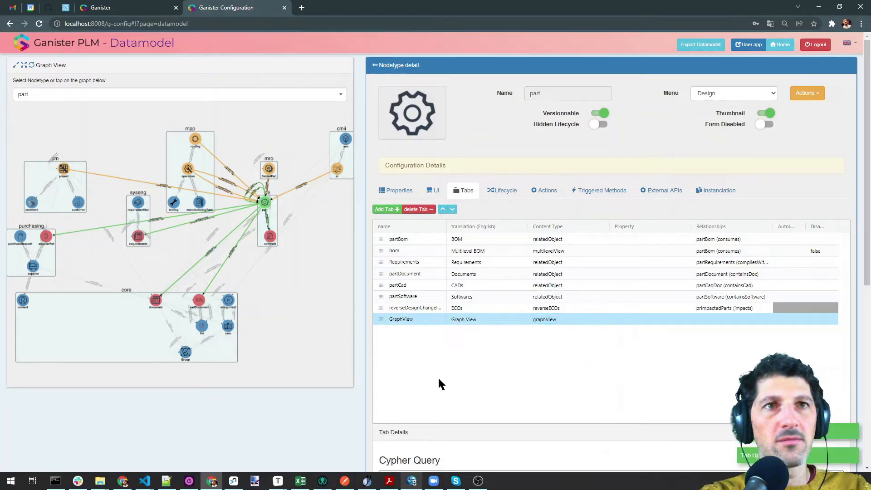
{"action": "scroll", "coordinate": [438, 376], "scroll_direction": "down", "scroll_amount": 6}
{"action": "scroll", "coordinate": [327, 128], "scroll_direction": "up", "scroll_amount": 3}
{"action": "scroll", "coordinate": [368, 204], "scroll_direction": "down", "scroll_amount": 2}
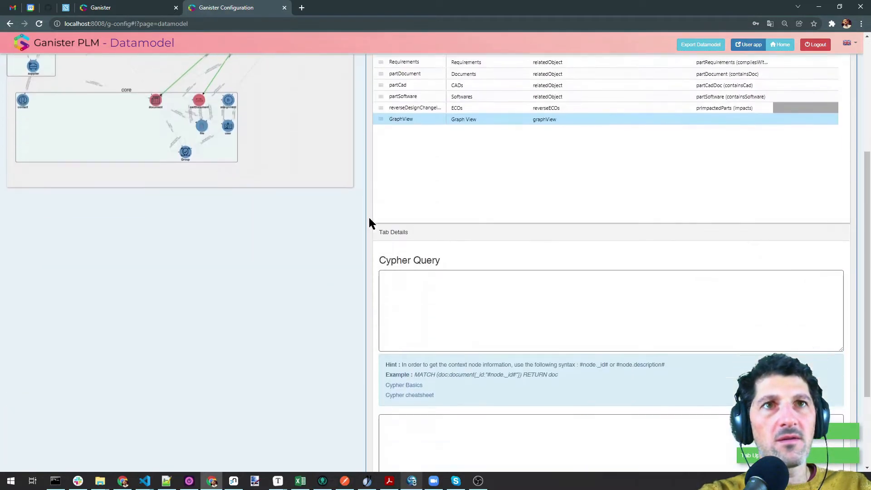
{"action": "left_click", "coordinate": [417, 261]}
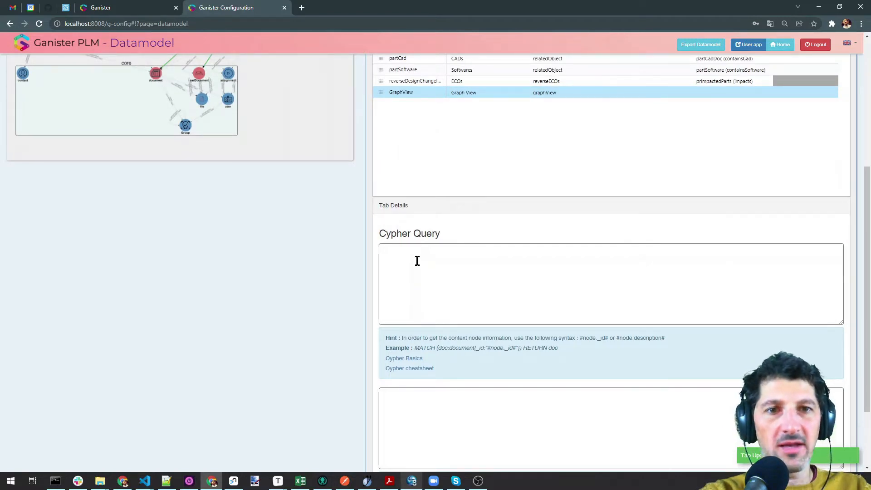
{"action": "scroll", "coordinate": [296, 259], "scroll_direction": "down", "scroll_amount": 2}
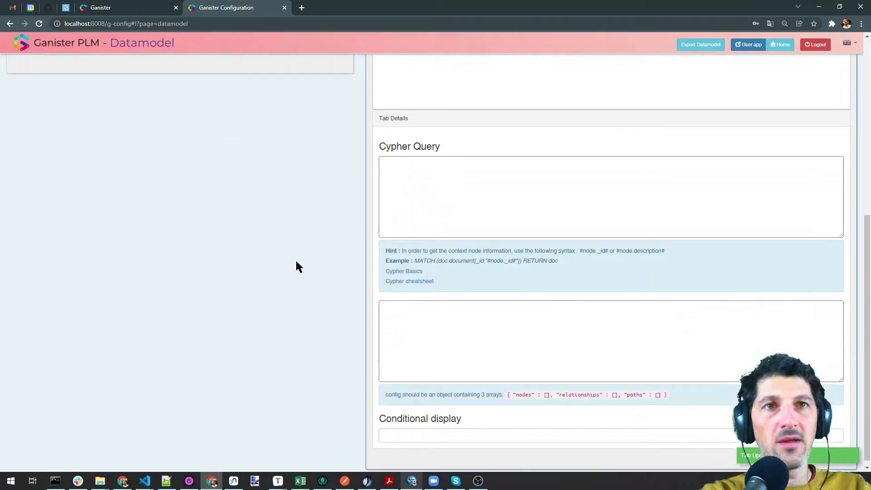
{"action": "left_click_drag", "start_coordinate": [507, 391], "coordinate": [665, 387]}
{"action": "key", "text": "ctrl+c"}
Paste the empty nodes, relationships and paths config into the tab's config box
{"action": "left_click", "coordinate": [493, 322]}
{"action": "key", "text": "ctrl+v"}
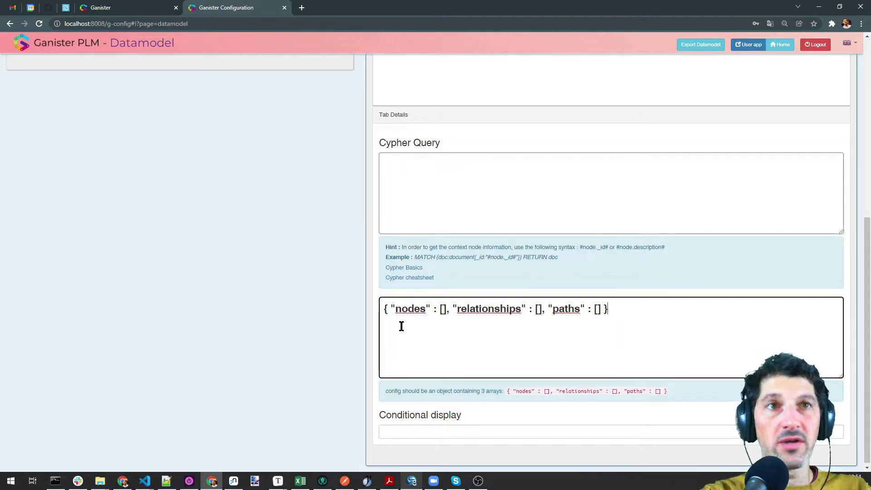
{"action": "left_click", "coordinate": [333, 255]}
Paste the example query MATCH (doc:document{_id:"#node._id#"}) RETURN doc into Cypher Query
{"action": "scroll", "coordinate": [314, 214], "scroll_direction": "up", "scroll_amount": 2}
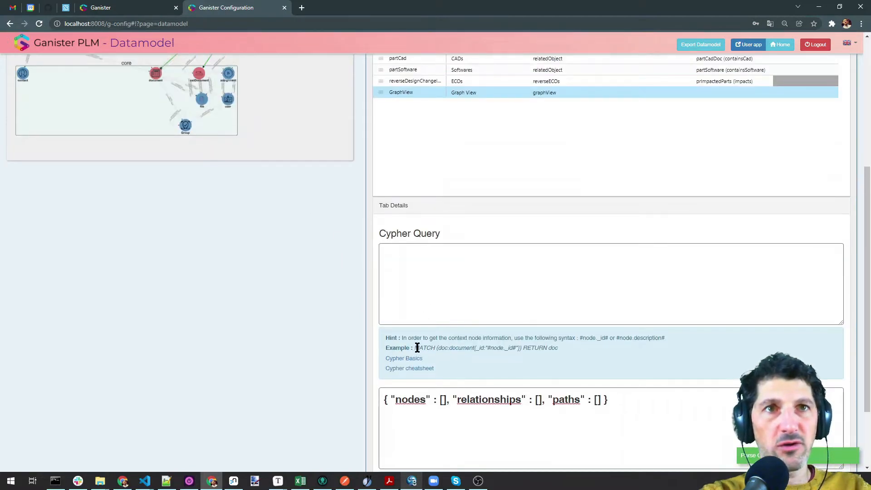
{"action": "left_click_drag", "start_coordinate": [414, 349], "coordinate": [557, 347]}
{"action": "left_click", "coordinate": [501, 312]}
{"action": "type", "text": "MATCH (doc:document{_id:\"#node._id#\"}) RETURN doc"}
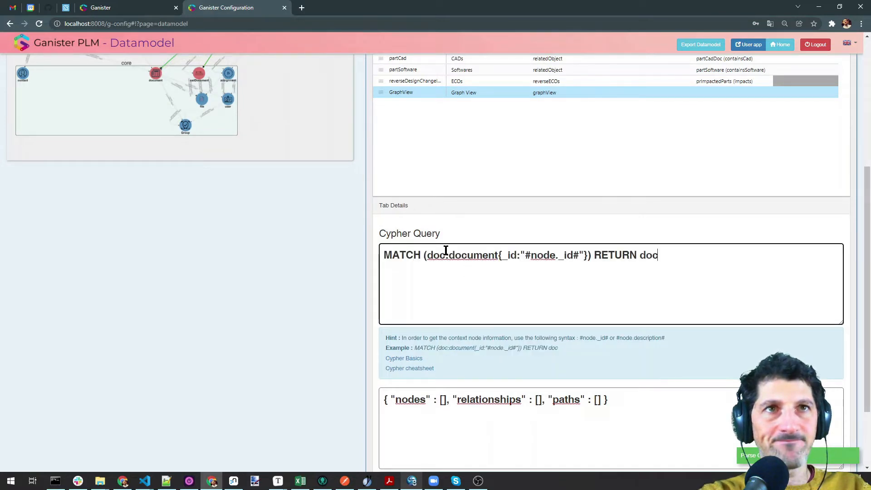
{"action": "double_click", "coordinate": [435, 255]}
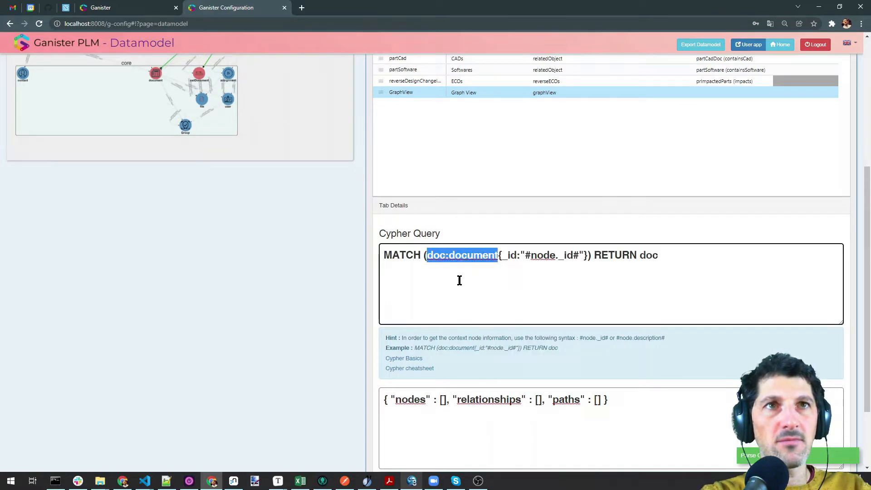
{"action": "left_click", "coordinate": [425, 268]}
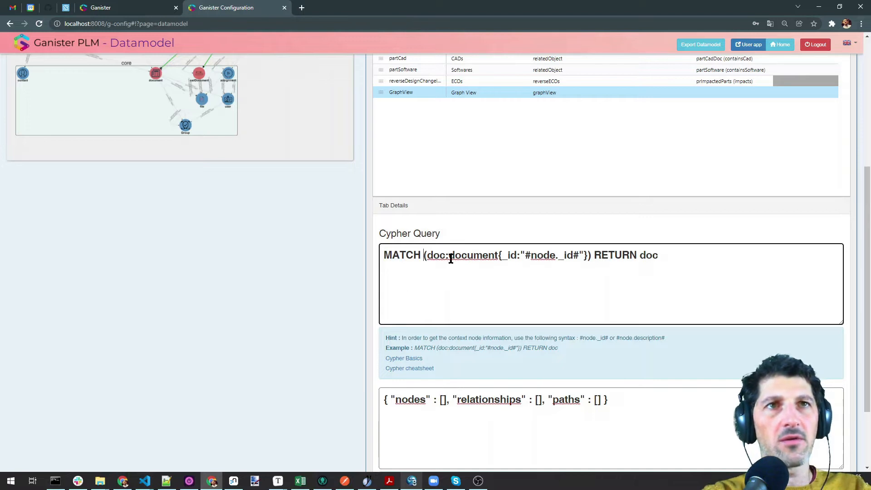
Rewrite the query as MATCH (p:part{_id:"#node._id#"}) RETURN p
{"action": "left_click_drag", "start_coordinate": [427, 256], "coordinate": [444, 257]}
{"action": "type", "text": "p"}
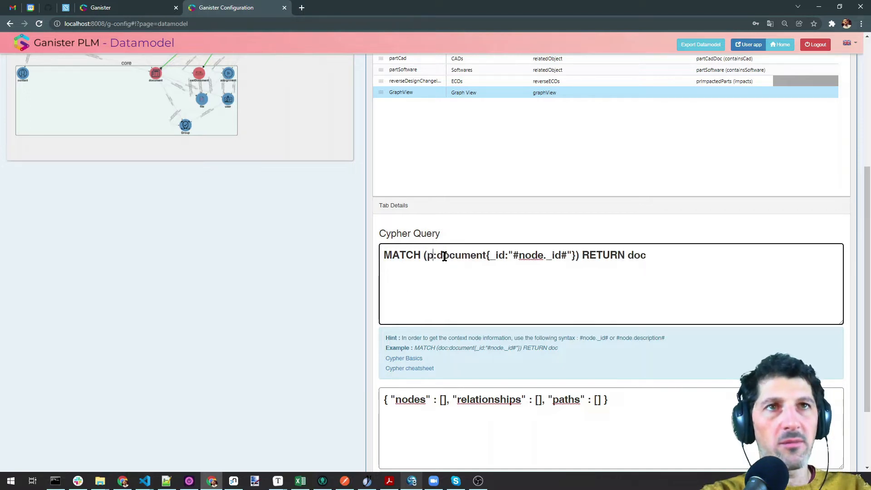
{"action": "left_click_drag", "start_coordinate": [437, 257], "coordinate": [486, 257]}
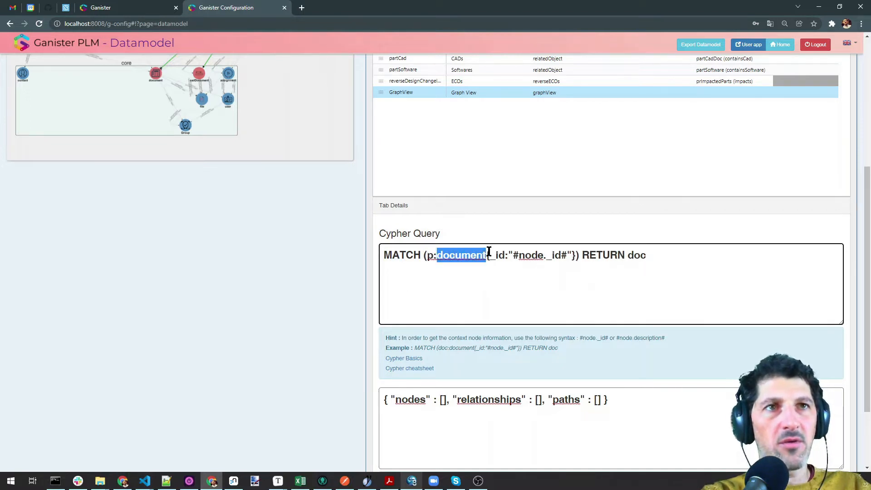
{"action": "type", "text": "part"}
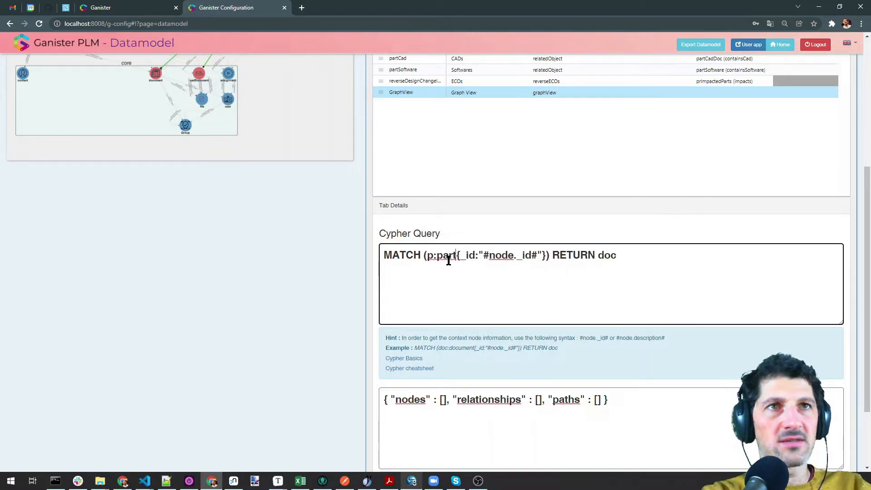
{"action": "left_click_drag", "start_coordinate": [598, 256], "coordinate": [649, 251]}
{"action": "type", "text": "p"}
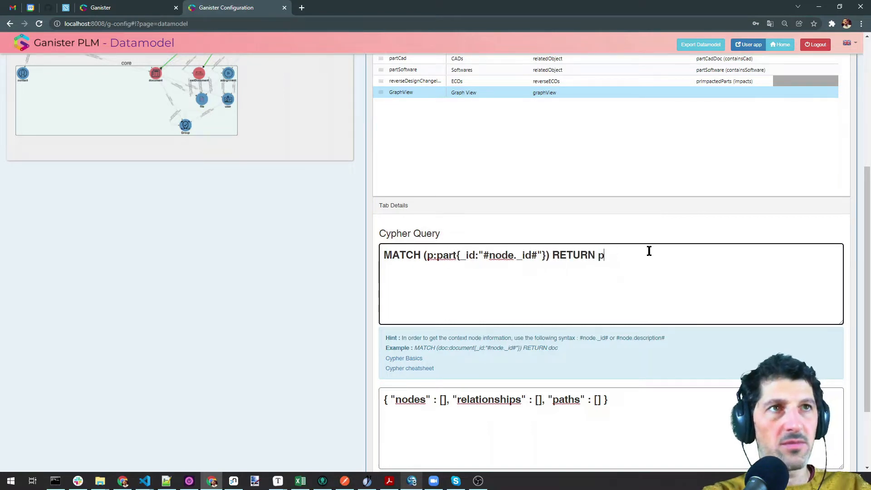
Put "p" in the nodes array and reload the user app
{"action": "left_click", "coordinate": [443, 401]}
{"action": "type", "text": "\"p\""}
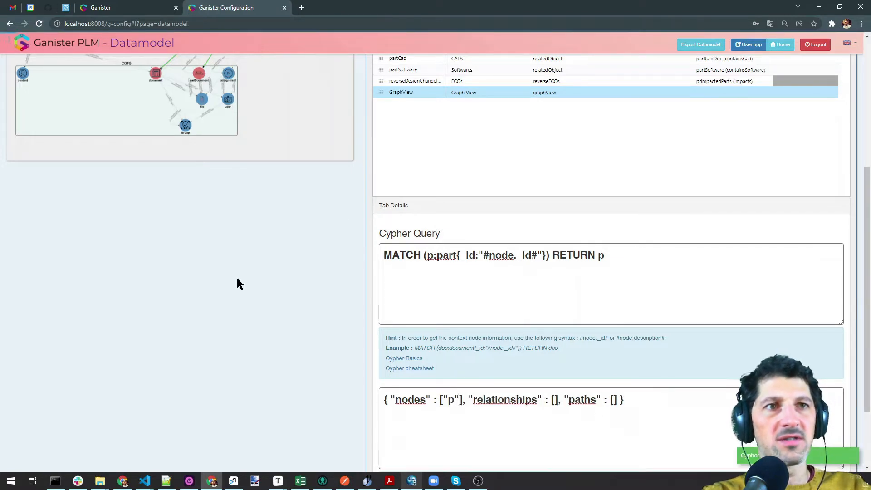
{"action": "left_click", "coordinate": [134, 8]}
{"action": "key", "text": "F5"}
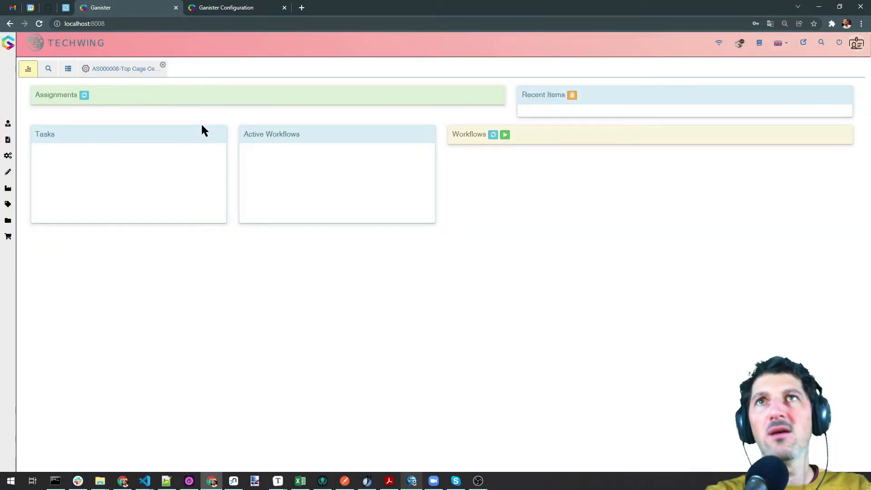
Open AS000008's Graph View, expand the part node, and show the Node Graph View panel
{"action": "left_click", "coordinate": [129, 73]}
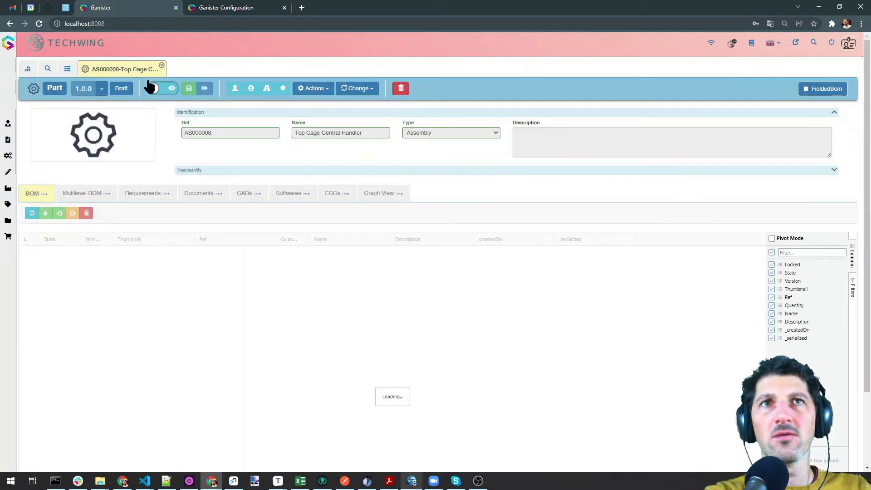
{"action": "left_click", "coordinate": [329, 196]}
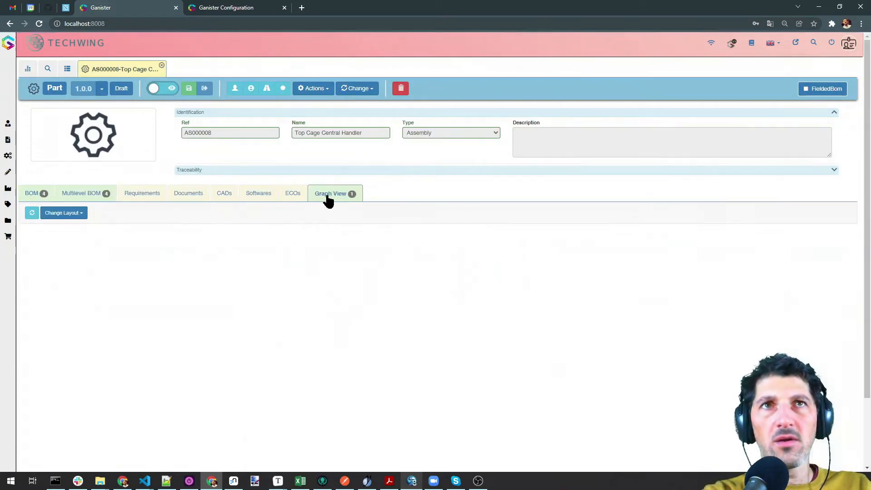
{"action": "left_click_drag", "start_coordinate": [68, 308], "coordinate": [434, 357]}
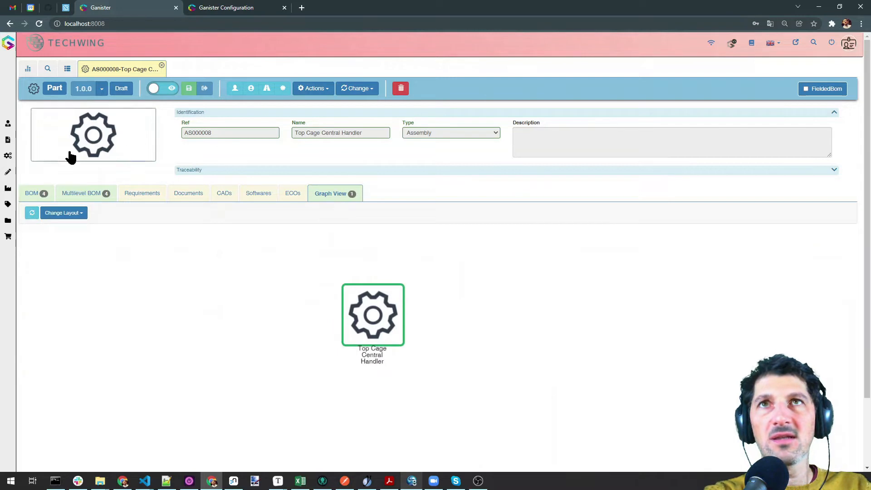
{"action": "mouse_move", "coordinate": [529, 326]}
{"action": "left_mouse_down"}
{"action": "mouse_move", "coordinate": [558, 319]}
{"action": "mouse_move", "coordinate": [545, 325]}
{"action": "left_mouse_up"}
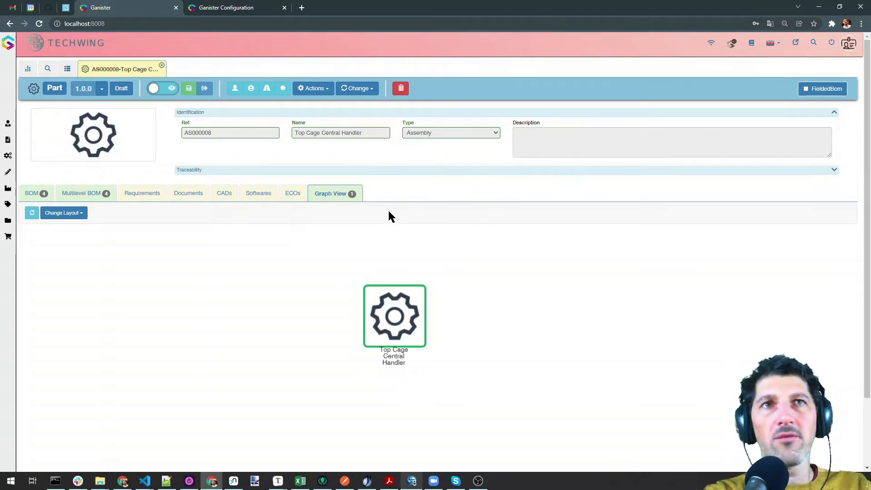
{"action": "right_click", "coordinate": [408, 312]}
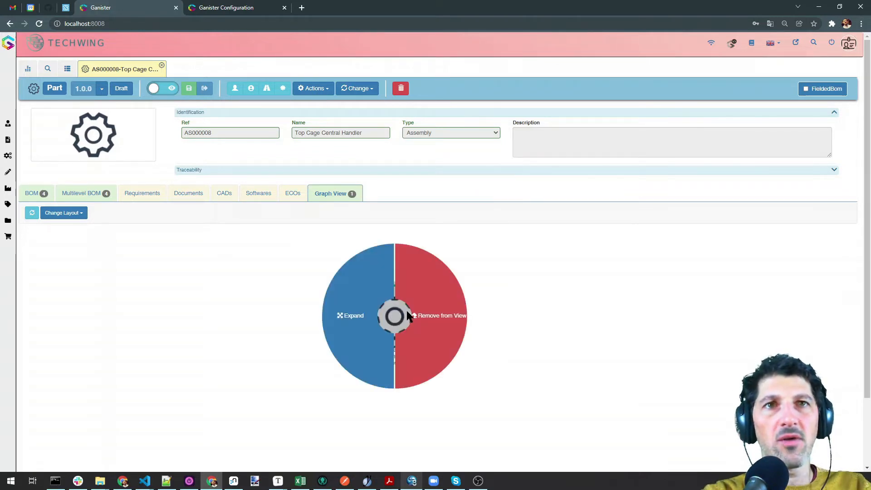
{"action": "left_click", "coordinate": [356, 311]}
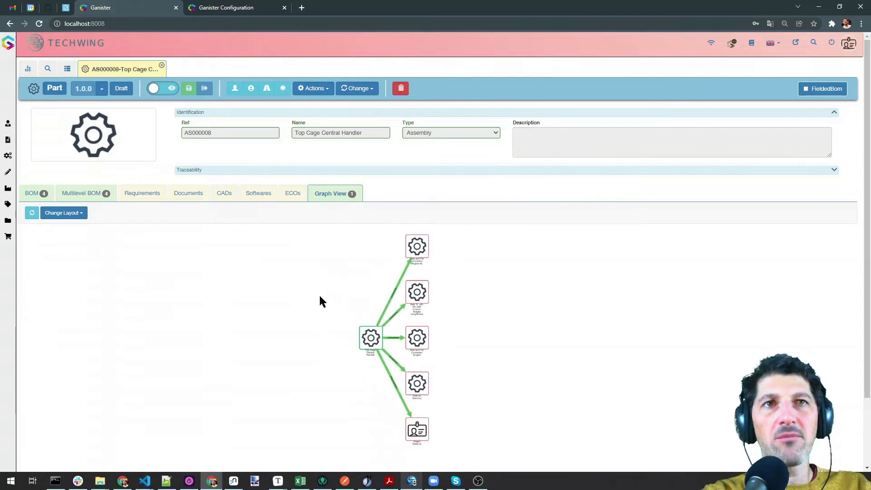
{"action": "left_click", "coordinate": [283, 88]}
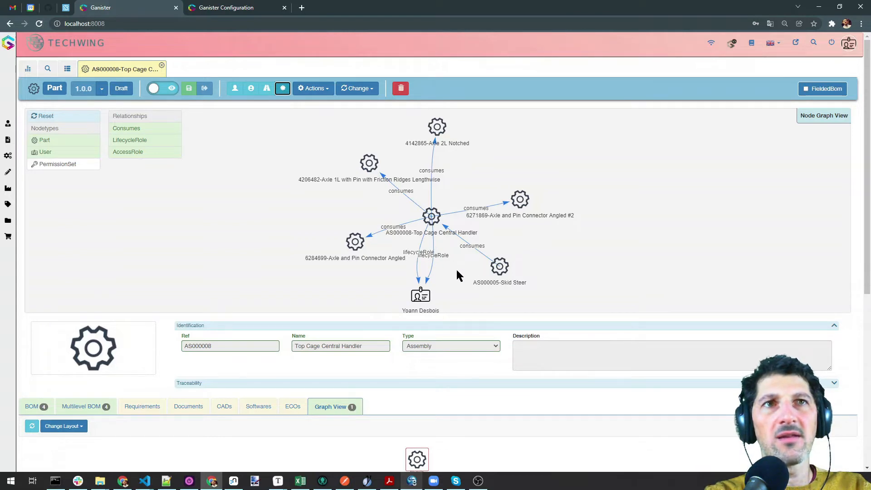
Hide the relationship panel, expand Axle and Pin Connector Angled, and remove Axle 1L
{"action": "left_click_drag", "start_coordinate": [349, 293], "coordinate": [343, 275]}
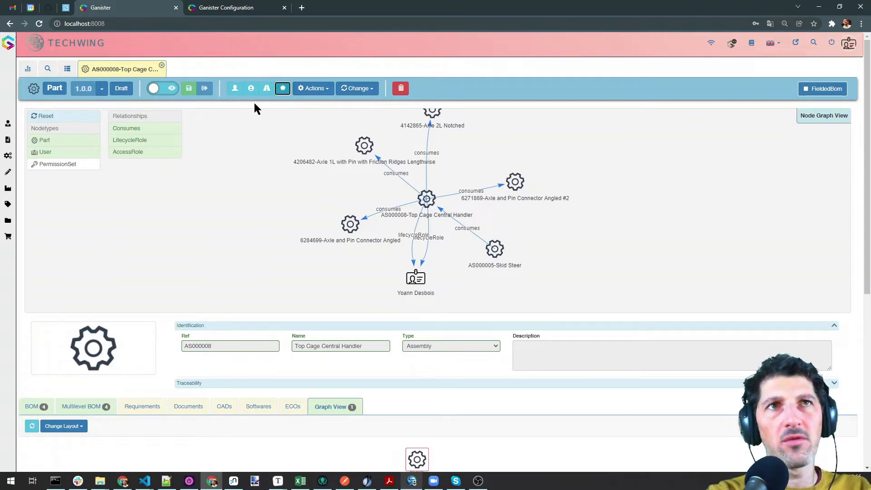
{"action": "left_click", "coordinate": [283, 88]}
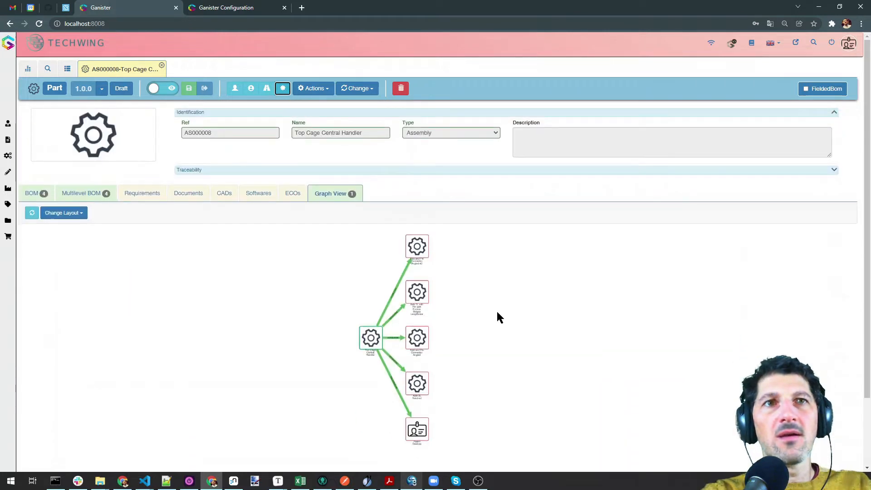
{"action": "right_click", "coordinate": [425, 333]}
{"action": "left_click", "coordinate": [411, 332]}
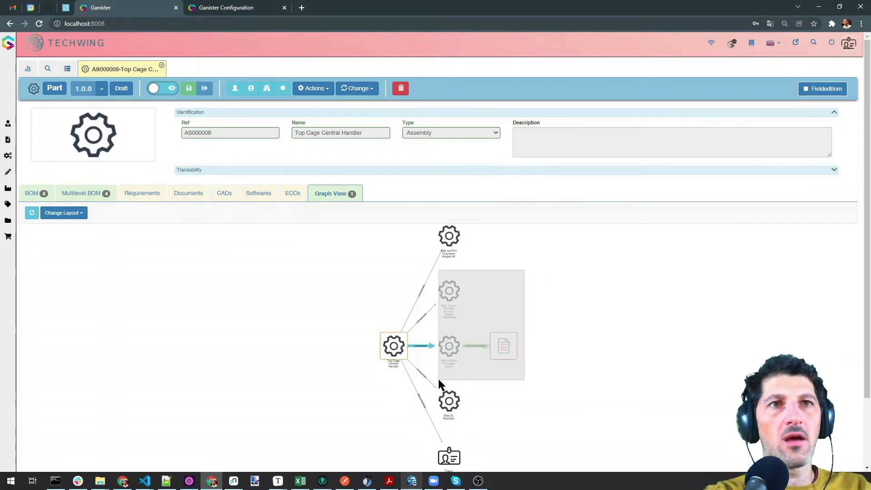
{"action": "right_click", "coordinate": [448, 296]}
{"action": "left_click", "coordinate": [494, 306]}
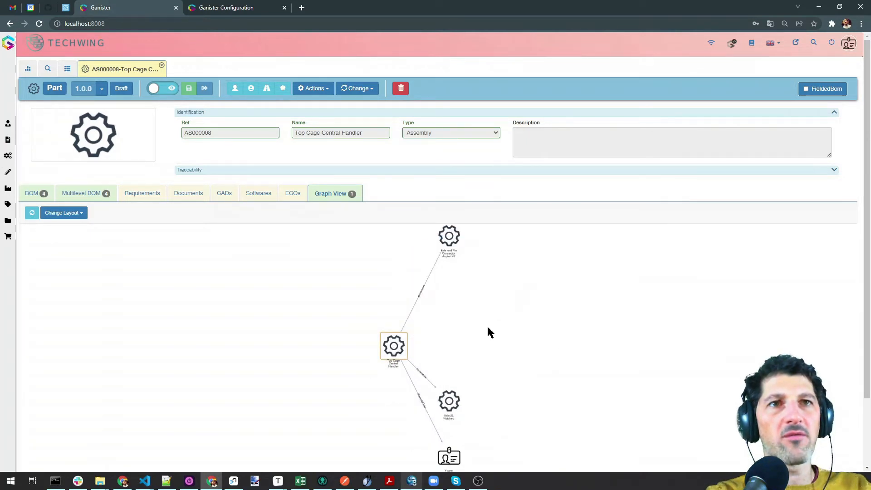
Try graph layouts, ending on a left-to-right tree layout
{"action": "left_click", "coordinate": [67, 213]}
{"action": "left_click", "coordinate": [72, 227]}
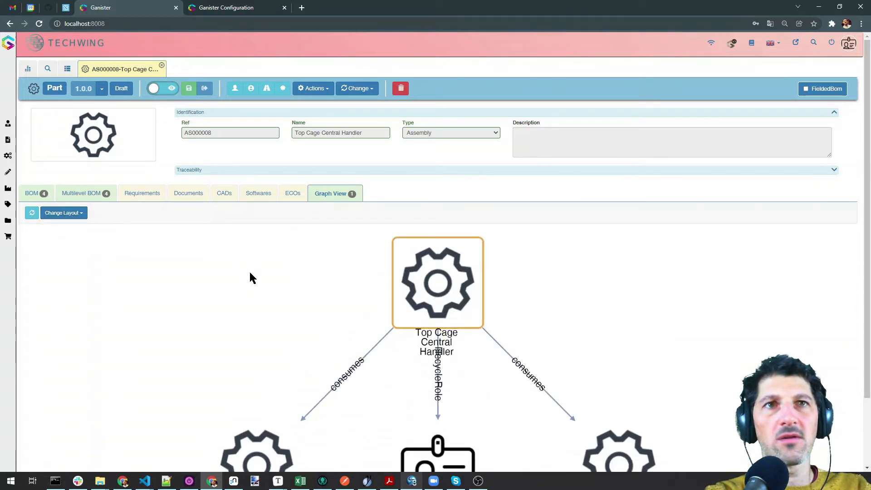
{"action": "left_click", "coordinate": [84, 216]}
{"action": "left_click", "coordinate": [68, 236]}
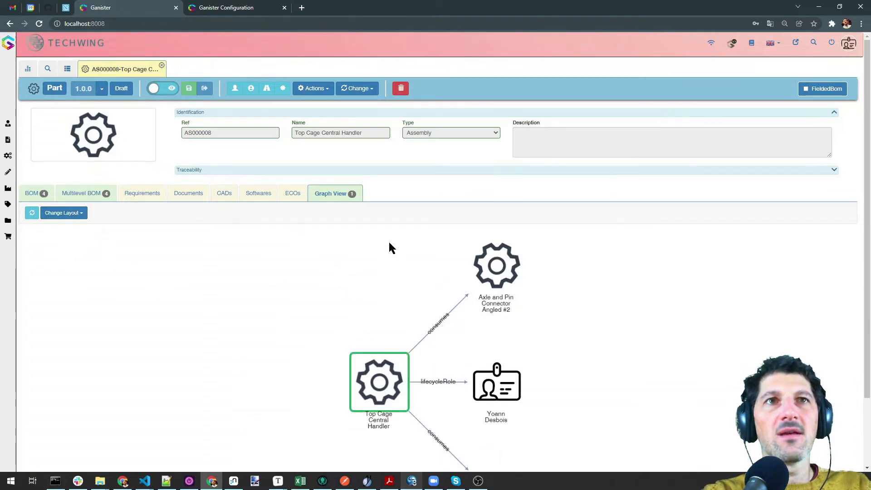
{"action": "left_click", "coordinate": [225, 8]}
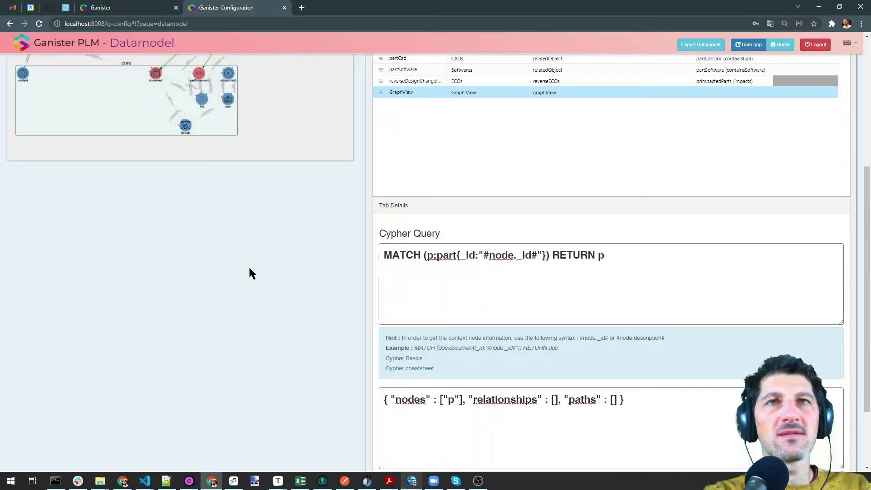
Start extending the Cypher query with -[c:consumes after the part match
{"action": "scroll", "coordinate": [252, 274], "scroll_direction": "up", "scroll_amount": 3}
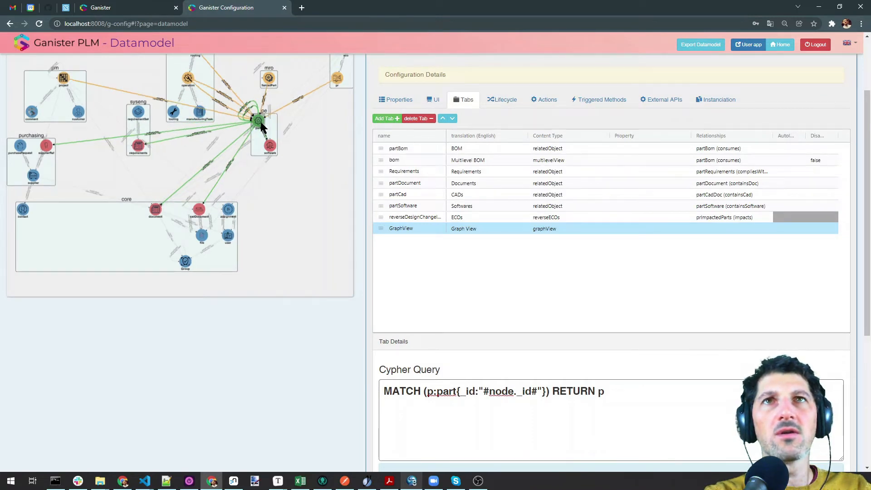
{"action": "scroll", "coordinate": [336, 313], "scroll_direction": "down", "scroll_amount": 4}
{"action": "scroll", "coordinate": [337, 312], "scroll_direction": "up", "scroll_amount": 1}
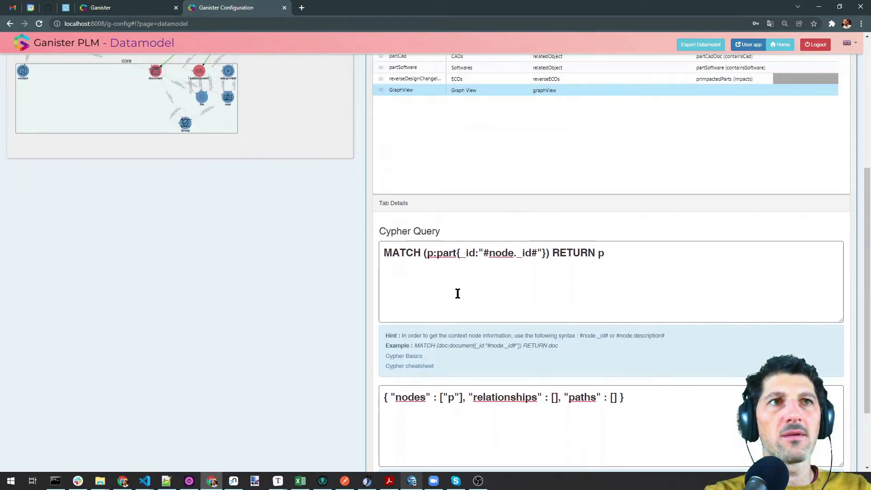
{"action": "scroll", "coordinate": [341, 263], "scroll_direction": "up", "scroll_amount": 2}
{"action": "scroll", "coordinate": [384, 277], "scroll_direction": "down", "scroll_amount": 2}
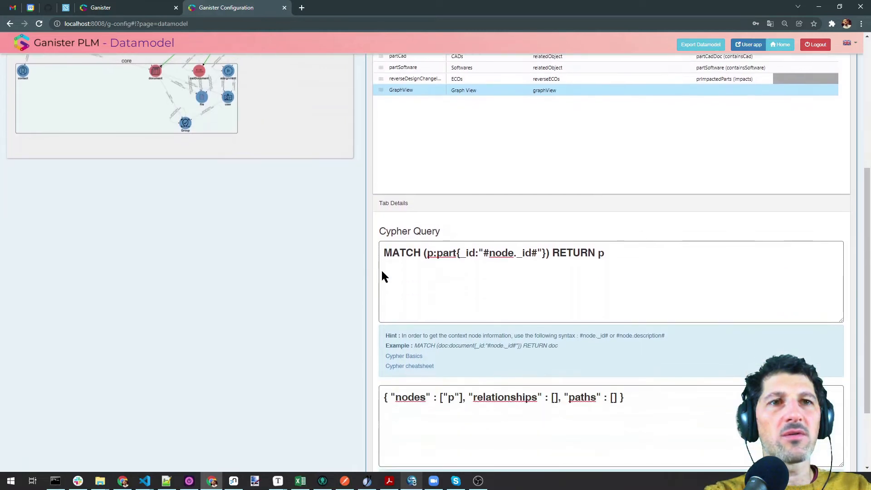
{"action": "left_click", "coordinate": [544, 252]}
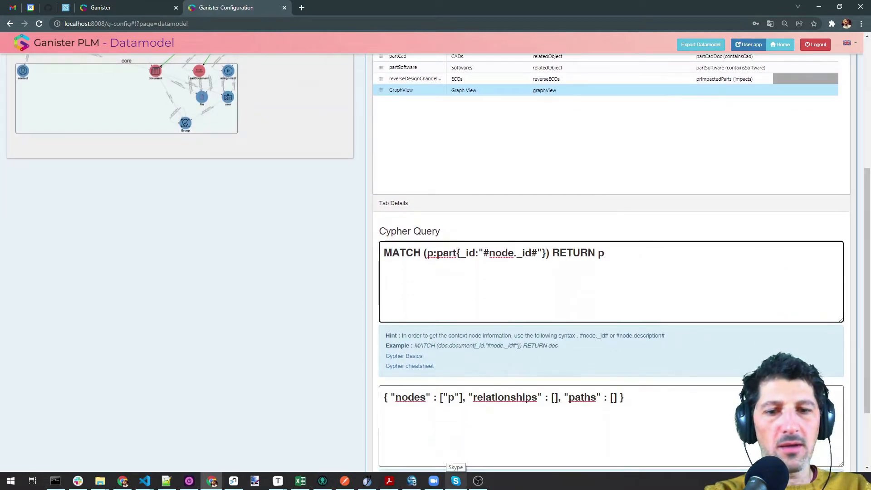
{"action": "key", "text": "alt+Tab"}
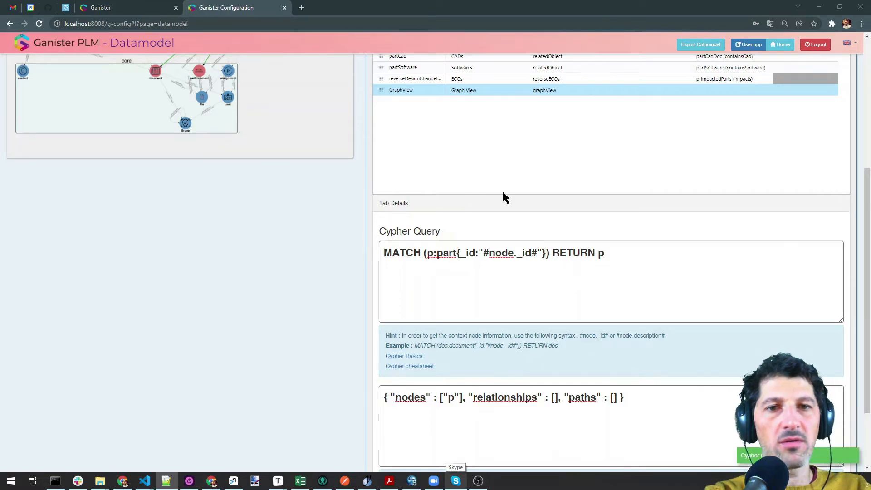
{"action": "left_click", "coordinate": [553, 255]}
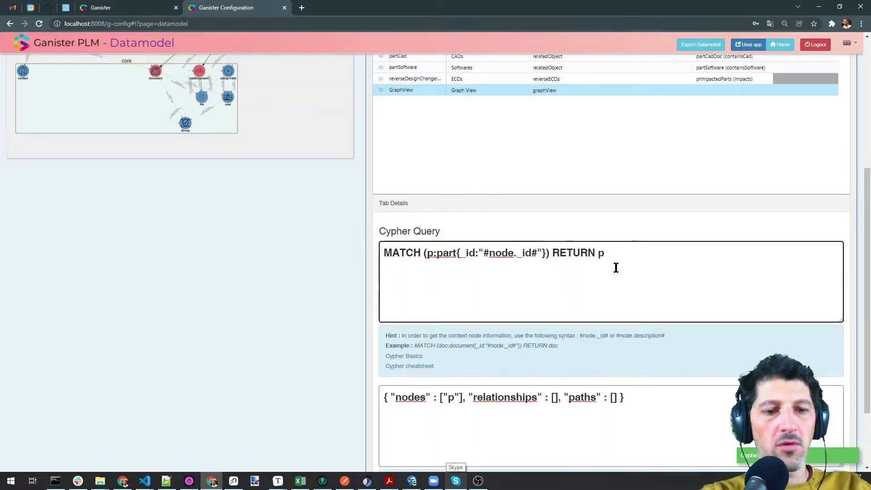
{"action": "type", "text": "-[c:consumes"}
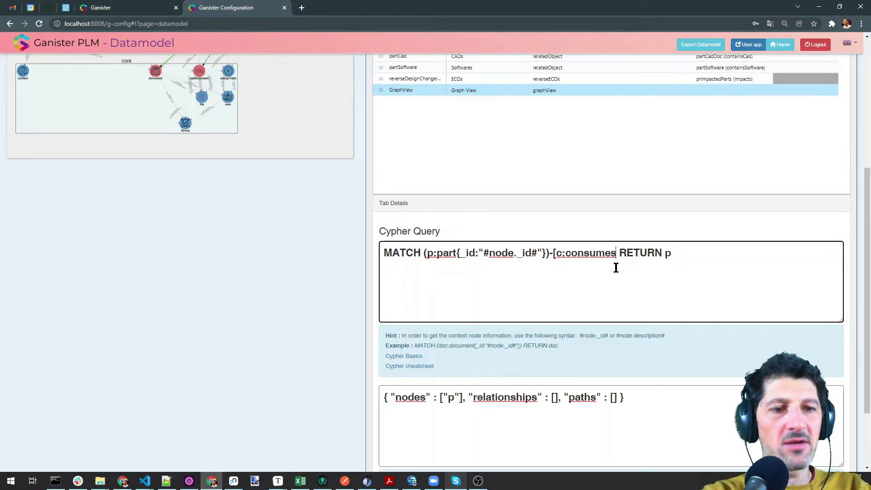
{"action": "left_click", "coordinate": [216, 244]}
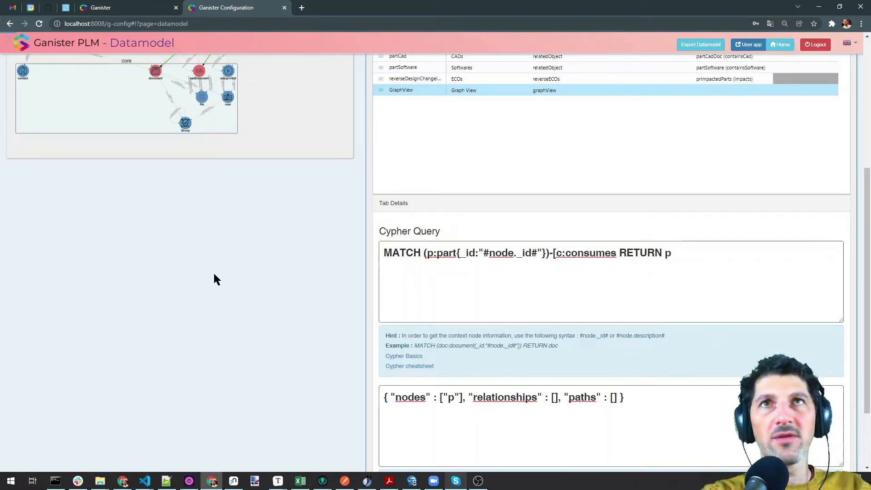
Complete the pattern as -[c:consumes]->(b:part), with RETURN on its own line
{"action": "scroll", "coordinate": [227, 286], "scroll_direction": "up", "scroll_amount": 5}
{"action": "scroll", "coordinate": [263, 204], "scroll_direction": "up", "scroll_amount": 2}
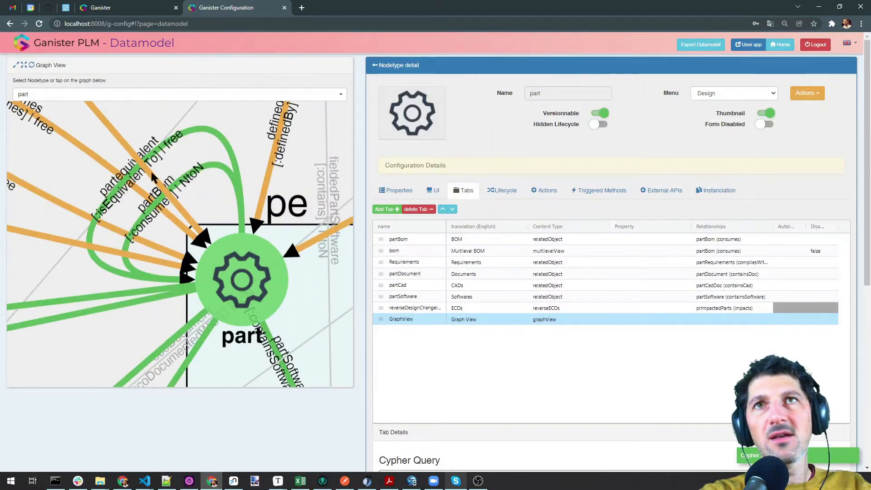
{"action": "left_click_drag", "start_coordinate": [244, 291], "coordinate": [293, 250]}
{"action": "scroll", "coordinate": [440, 197], "scroll_direction": "down", "scroll_amount": 2}
{"action": "scroll", "coordinate": [441, 198], "scroll_direction": "down", "scroll_amount": 3}
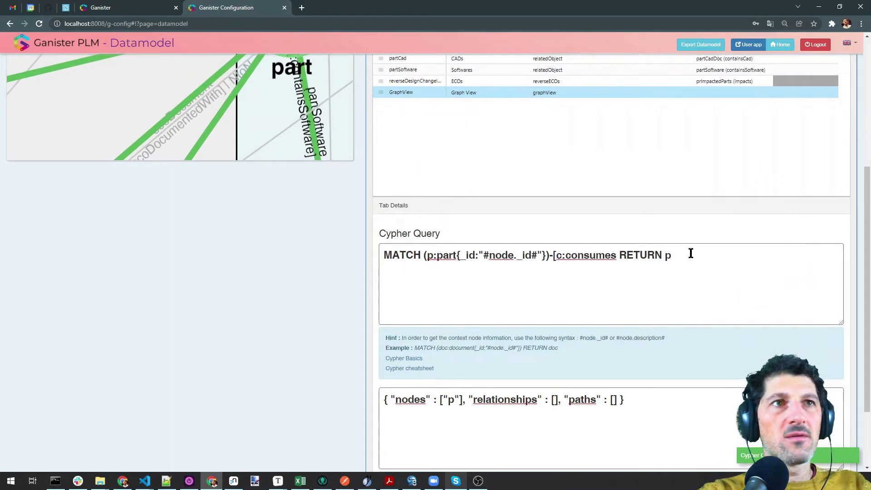
{"action": "left_click", "coordinate": [615, 255]}
{"action": "type", "text": "]"}
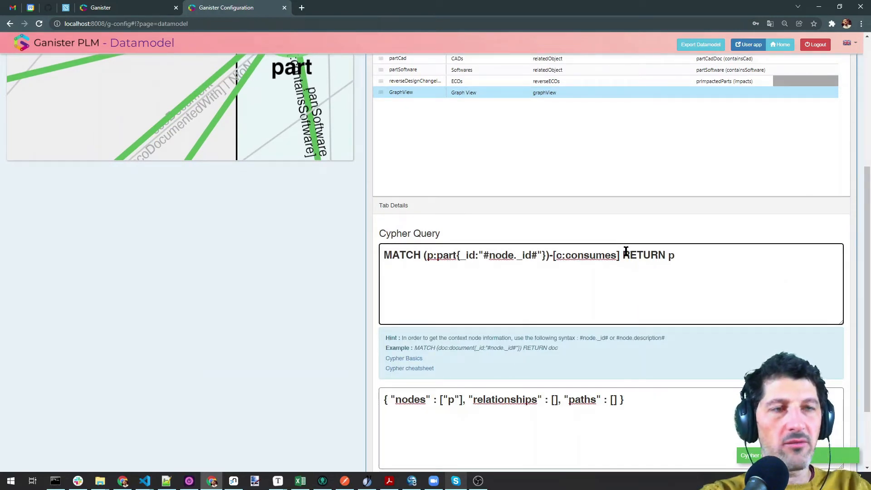
{"action": "type", "text": "->("}
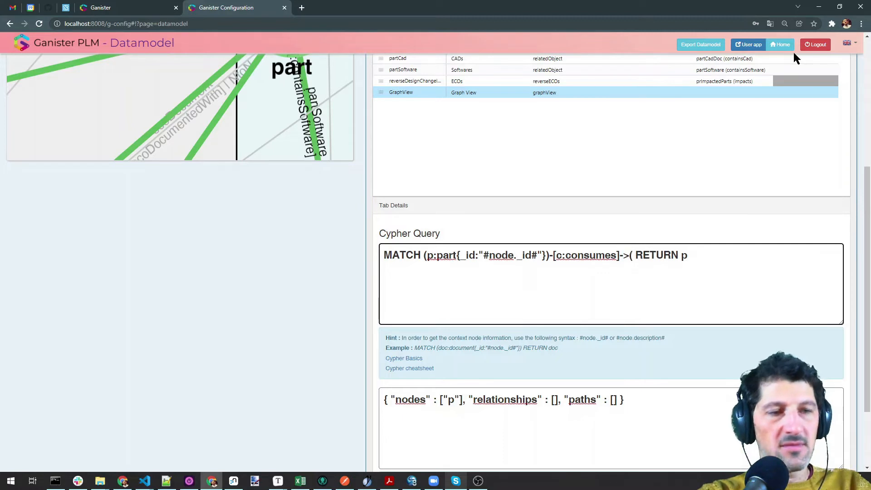
{"action": "type", "text": "b:part"}
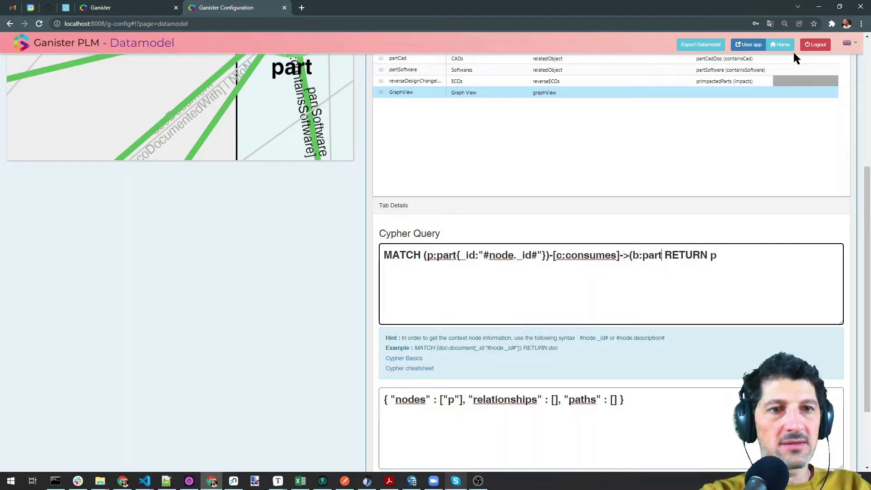
{"action": "type", "text": ")"}
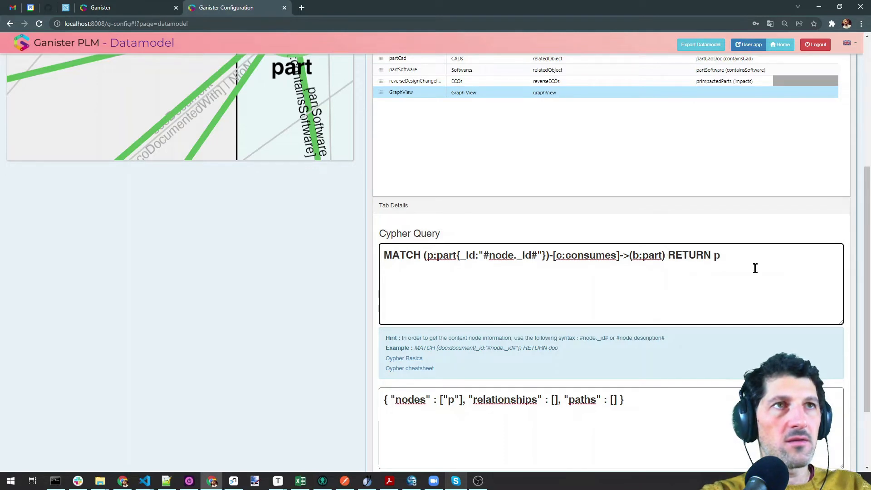
{"action": "key", "text": "Return"}
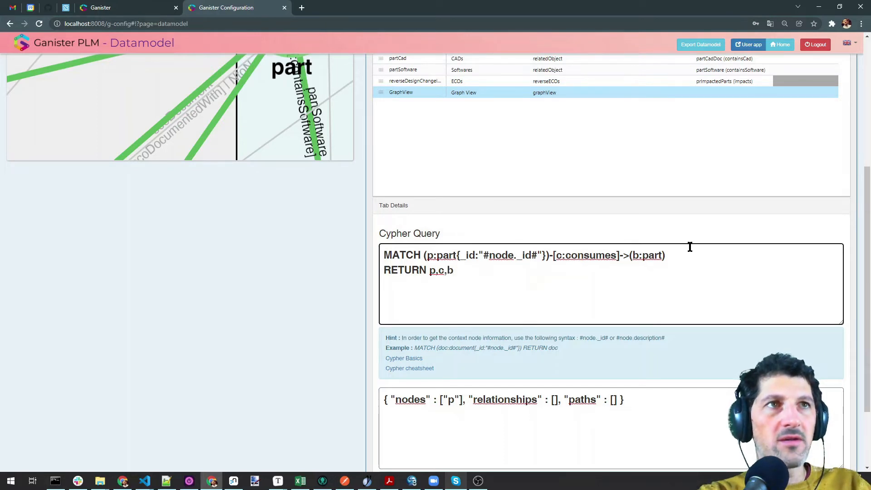
Set the result mapping to nodes ["p","b"] and relationships ["c"]
{"action": "left_click", "coordinate": [555, 401]}
{"action": "type", "text": "\"c\""}
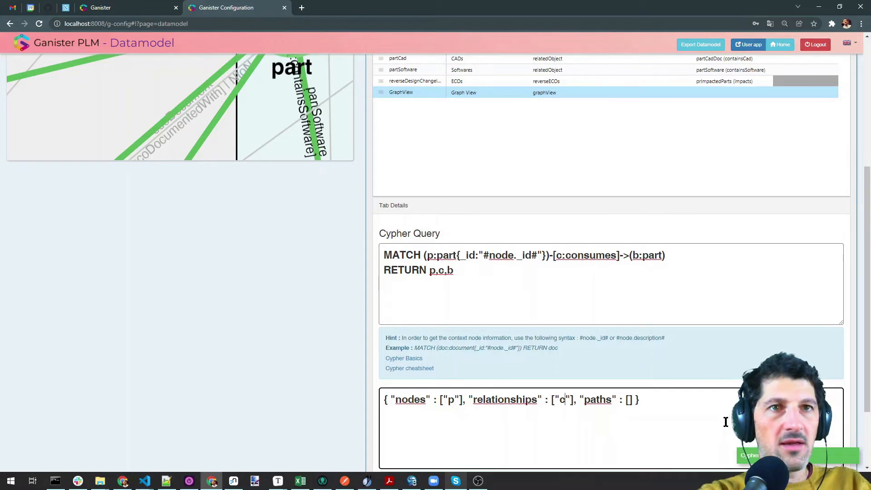
{"action": "type", "text": ",\"b\""}
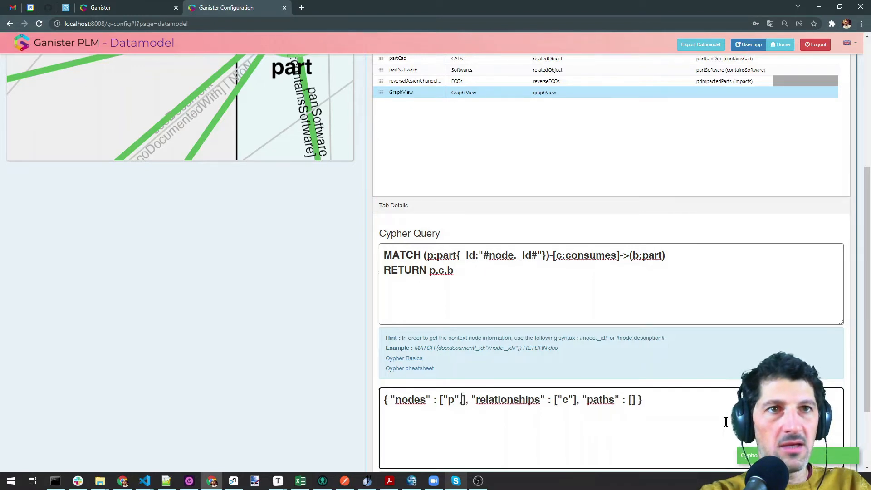
{"action": "left_click", "coordinate": [728, 420]}
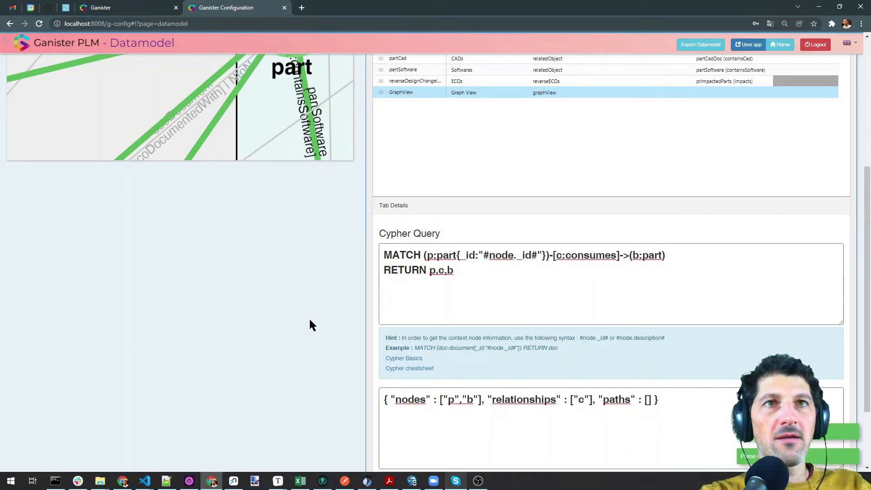
{"action": "left_click", "coordinate": [143, 5]}
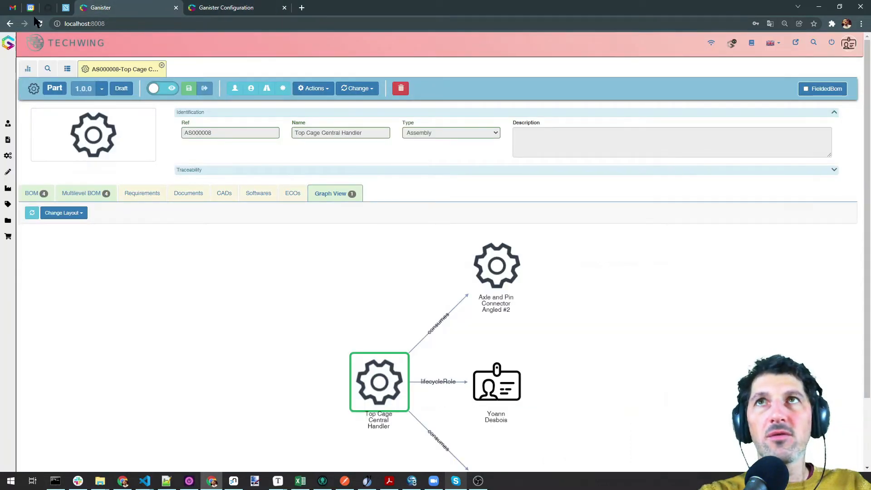
Refresh the Graph View to show Top Cage Central Handler's four consumed axle parts
{"action": "left_click", "coordinate": [32, 213]}
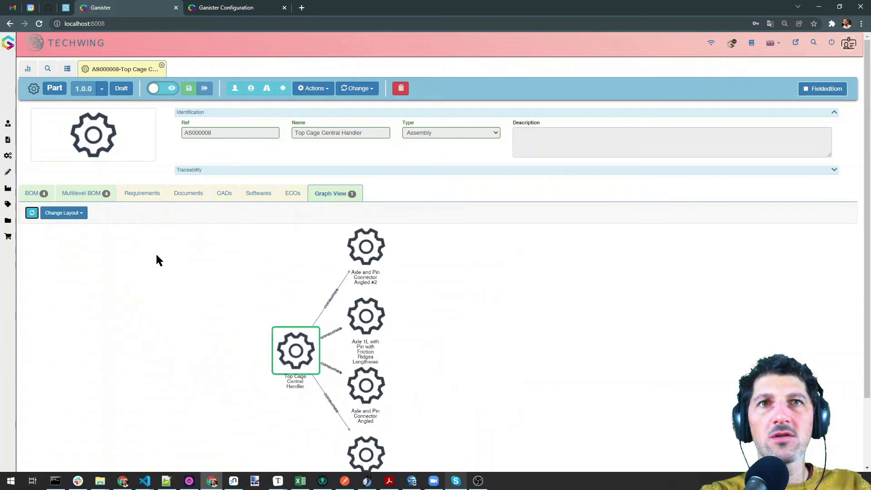
{"action": "scroll", "coordinate": [463, 121], "scroll_direction": "down", "scroll_amount": 2}
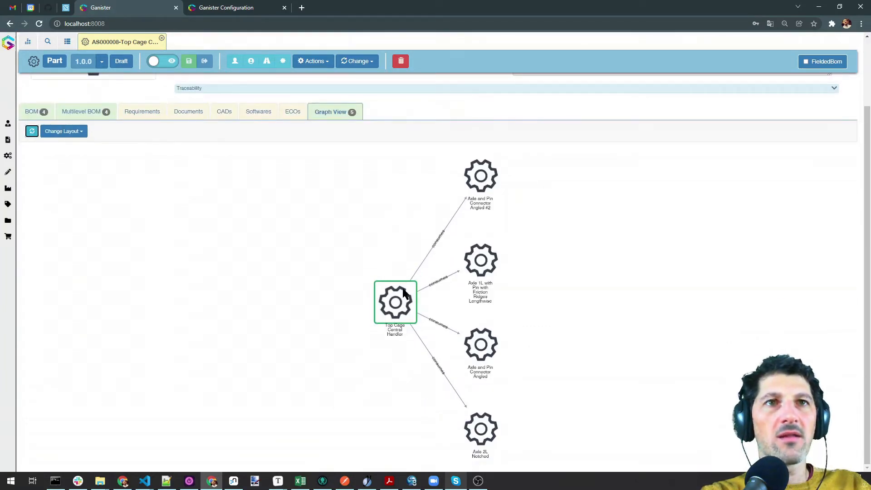
Change the query's relationship to [c:consumes*0..2] and save it
{"action": "left_click", "coordinate": [234, 6]}
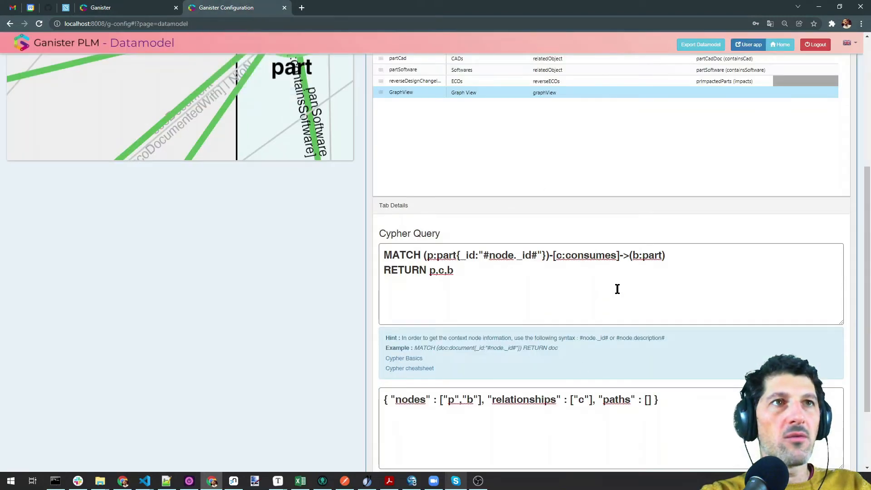
{"action": "left_click", "coordinate": [618, 255]}
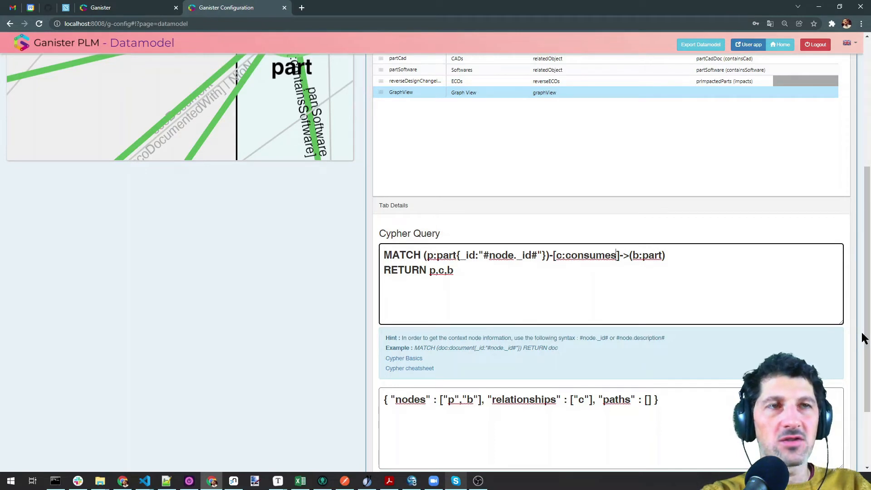
{"action": "type", "text": "*"}
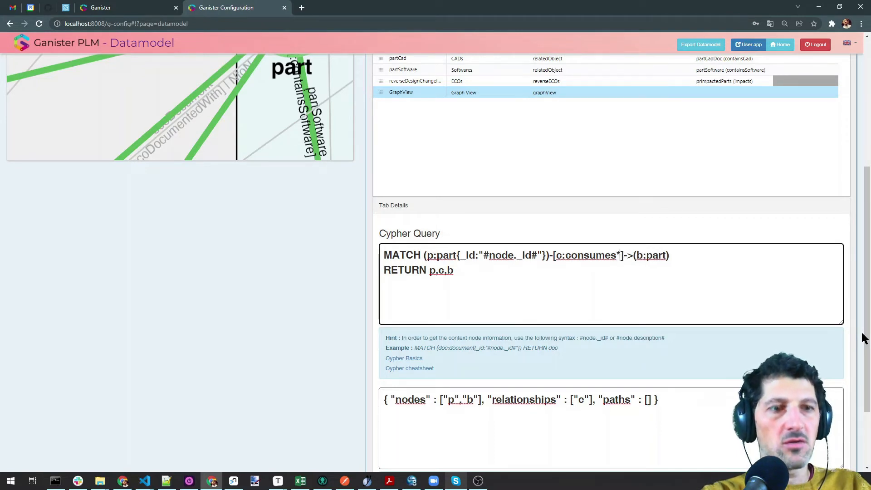
{"action": "type", "text": "0"}
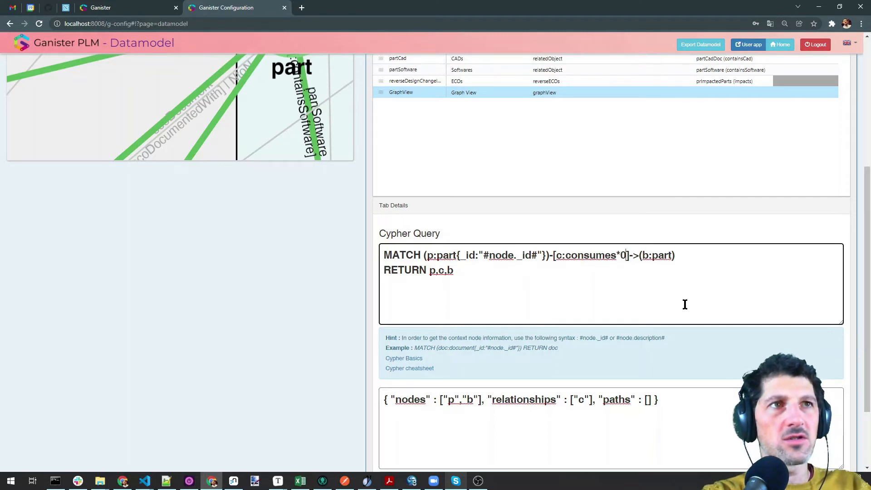
{"action": "type", "text": "..2"}
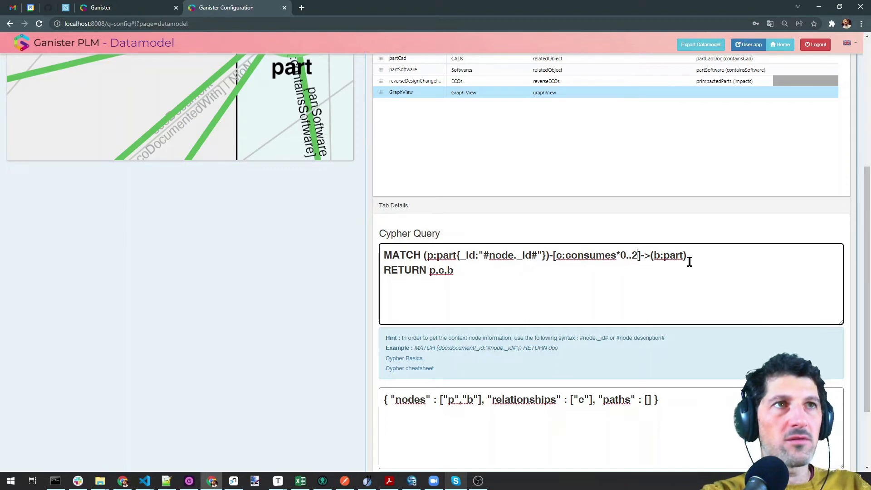
{"action": "left_click", "coordinate": [262, 271]}
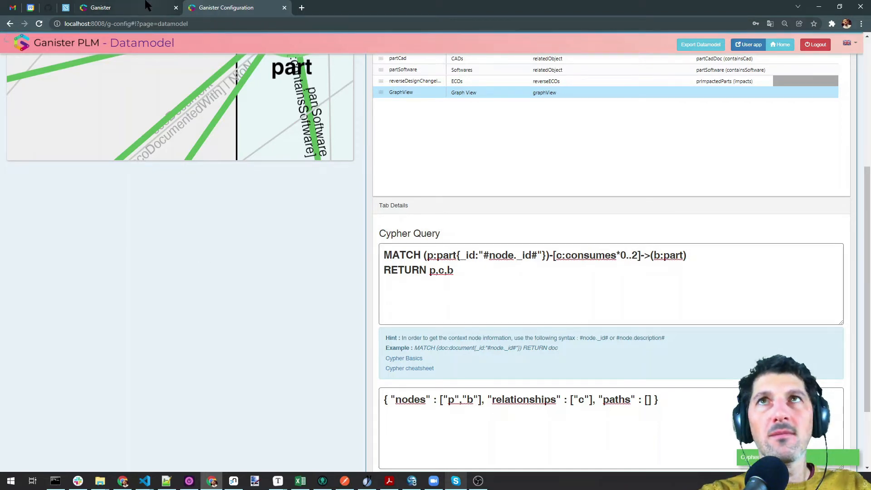
Refresh the Graph View, expand the Axle 1L node, and return to the Datamodel
{"action": "left_click", "coordinate": [147, 6]}
{"action": "left_click", "coordinate": [31, 132]}
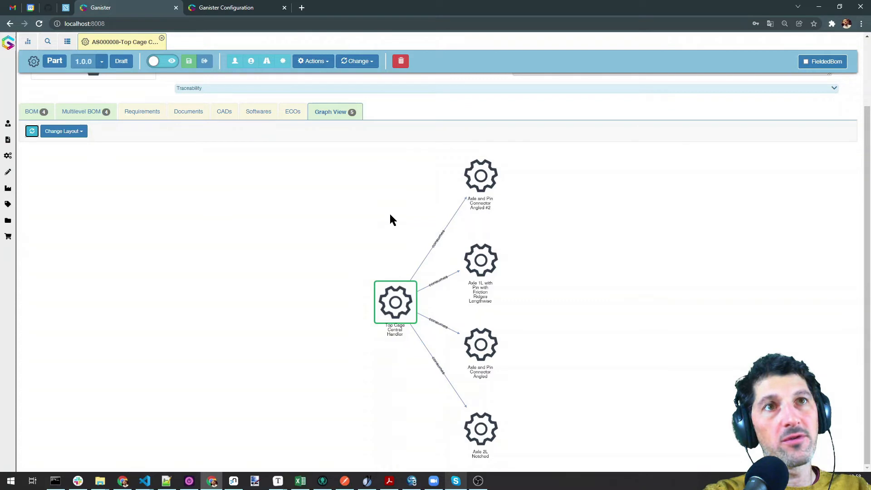
{"action": "right_click", "coordinate": [482, 262]}
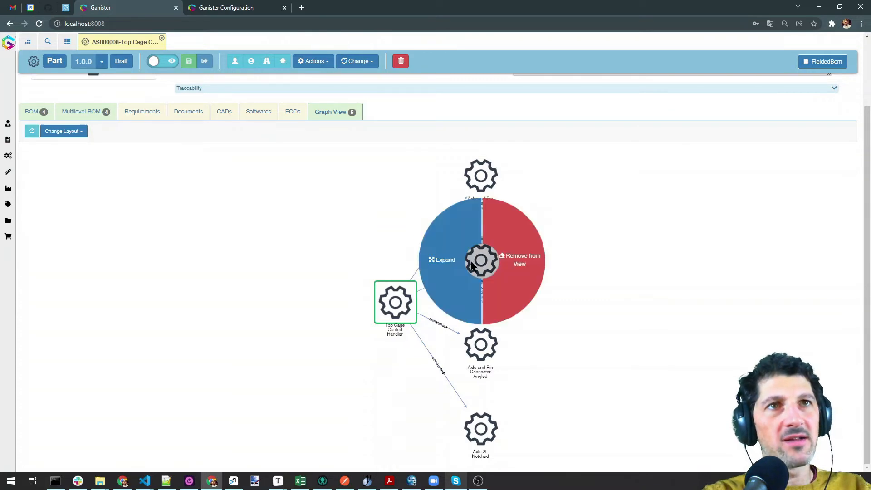
{"action": "left_click", "coordinate": [443, 264]}
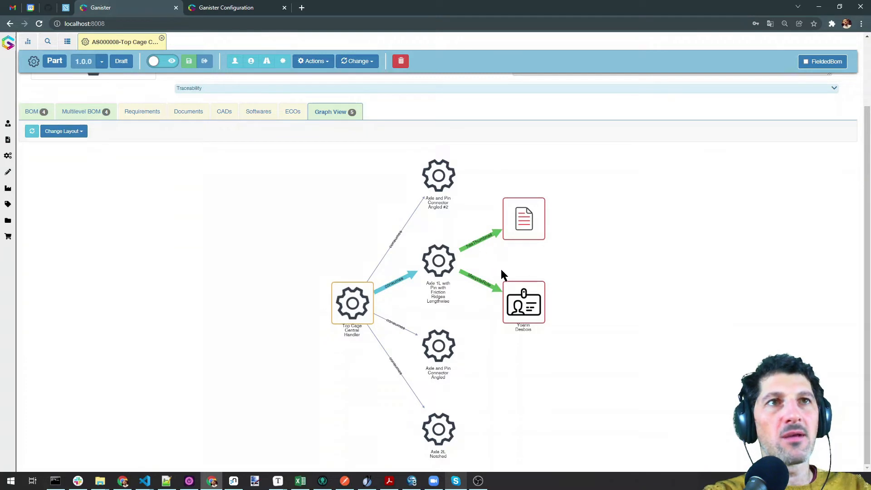
{"action": "left_click", "coordinate": [249, 6]}
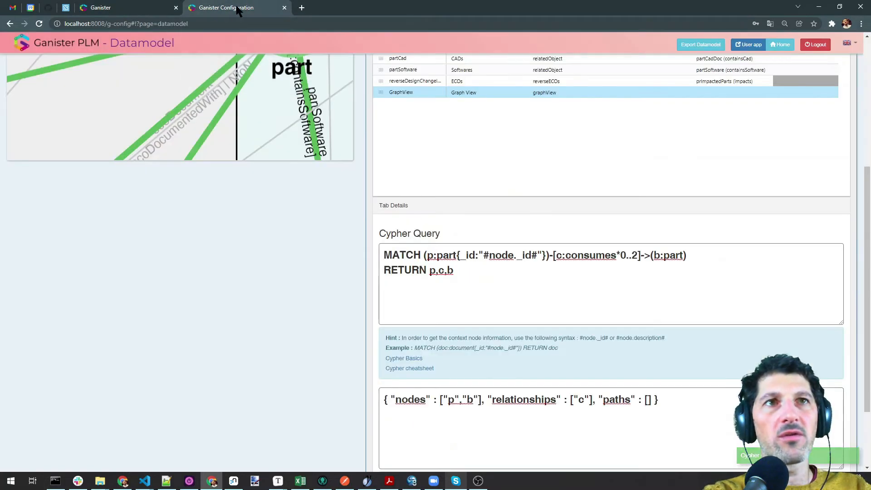
Duplicate the MATCH line as line 2 and prefix it with OPTIONAL
{"action": "left_click", "coordinate": [704, 253]}
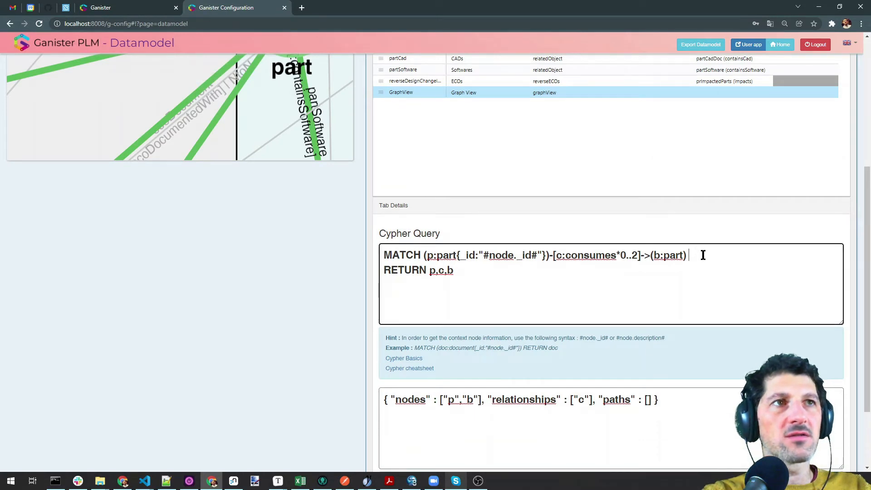
{"action": "left_click_drag", "start_coordinate": [690, 254], "coordinate": [381, 250]}
{"action": "key", "text": "ctrl+c"}
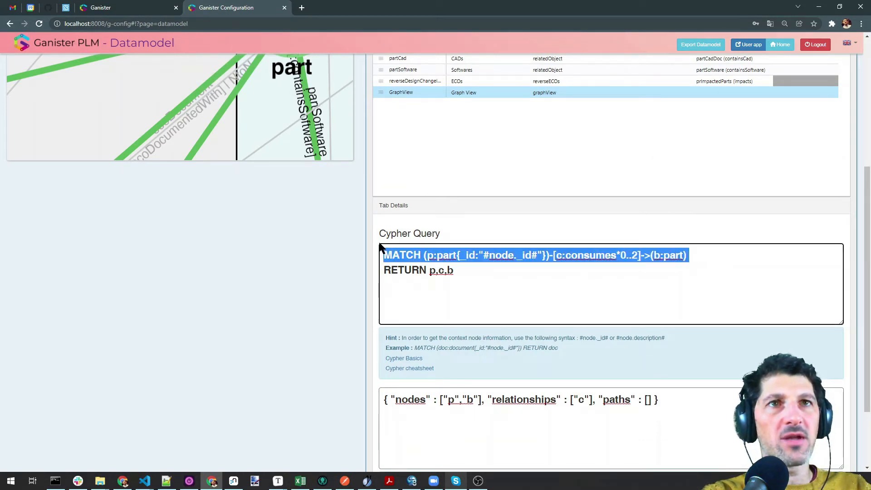
{"action": "left_click", "coordinate": [728, 253]}
{"action": "key", "text": "Return"}
{"action": "key", "text": "ctrl+v"}
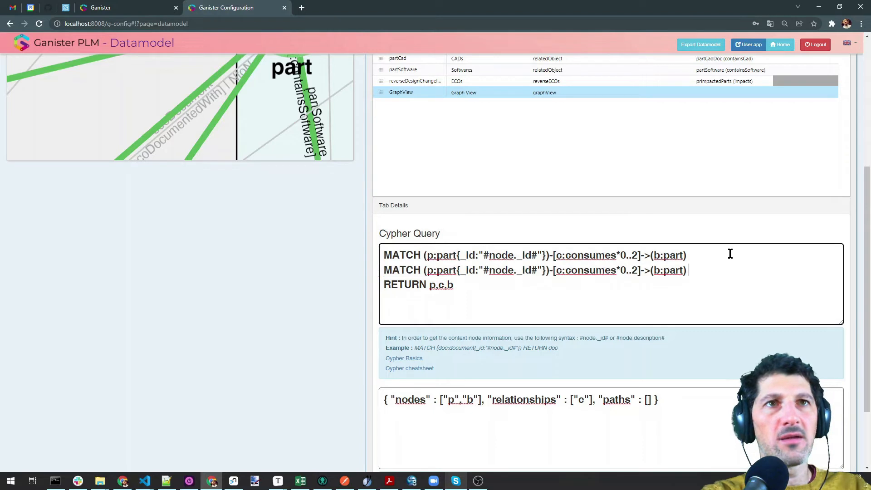
{"action": "left_click", "coordinate": [385, 270]}
{"action": "type", "text": "OPTIONA"}
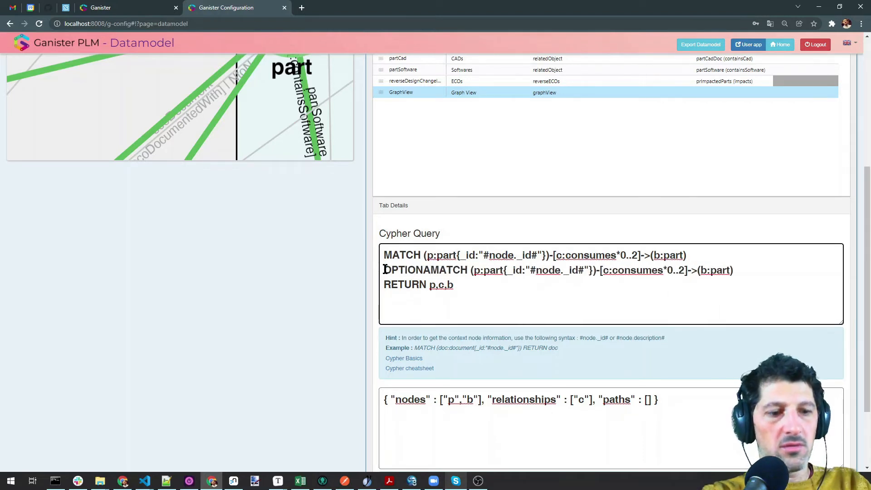
{"action": "type", "text": "L"}
Rewrite line 2 to (b)-[r]->(f:file) and add "f" and "r" to the config arrays
{"action": "double_click", "coordinate": [485, 270]}
{"action": "type", "text": "b"}
{"action": "left_click_drag", "start_coordinate": [493, 270], "coordinate": [601, 270]}
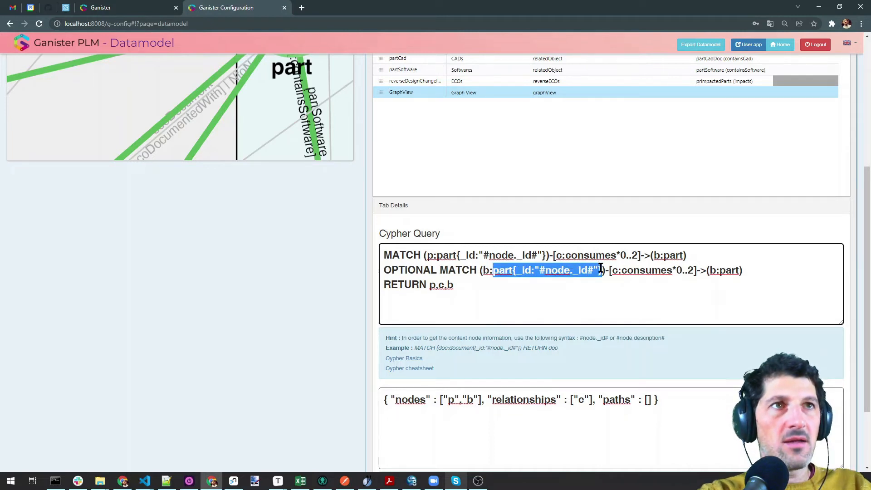
{"action": "key", "text": "BackSpace"}
{"action": "key", "text": "BackSpace"}
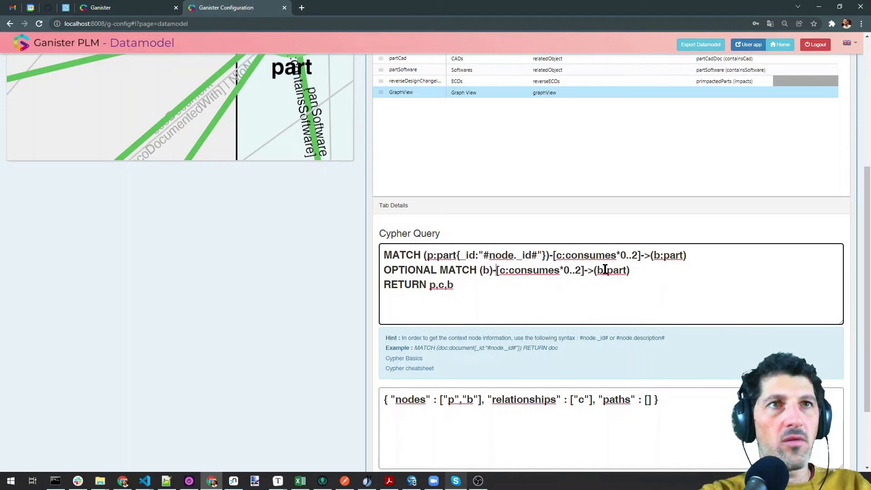
{"action": "key", "text": "shift+Right"}
{"action": "key", "text": "shift+Right"}
{"action": "key", "text": "shift+Right"}
{"action": "key", "text": "shift+Right"}
{"action": "key", "text": "shift+Right"}
{"action": "key", "text": "shift+Right"}
{"action": "key", "text": "shift+Right"}
{"action": "key", "text": "shift+Right"}
{"action": "key", "text": "shift+Right"}
{"action": "key", "text": "shift+Right"}
{"action": "key", "text": "shift+Right"}
{"action": "key", "text": "shift+Right"}
{"action": "key", "text": "shift+Right"}
{"action": "key", "text": "shift+Right"}
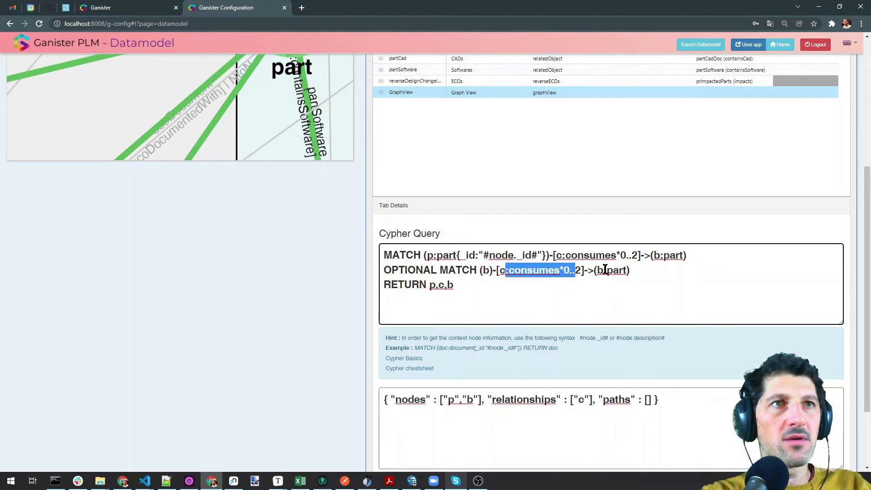
{"action": "key", "text": "BackSpace"}
{"action": "type", "text": "r"}
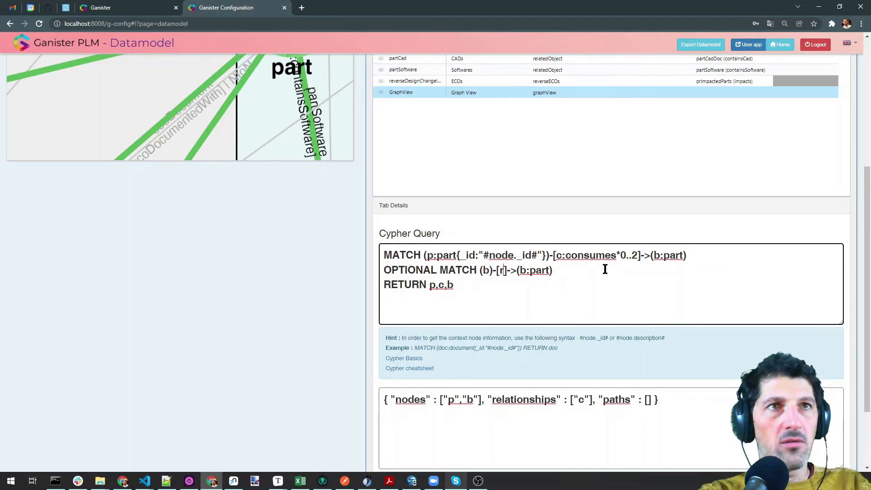
{"action": "key", "text": "BackSpace"}
{"action": "type", "text": "f"}
{"action": "key", "text": "Right"}
{"action": "key", "text": "Delete"}
{"action": "key", "text": "Delete"}
{"action": "key", "text": "Delete"}
{"action": "key", "text": "Delete"}
{"action": "type", "text": "file"}
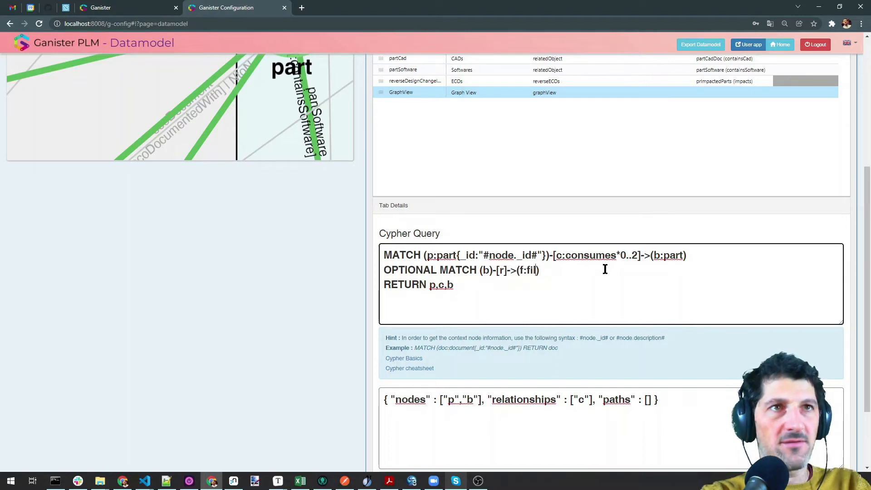
{"action": "left_click", "coordinate": [481, 401]}
{"action": "type", "text": ",\"f\""}
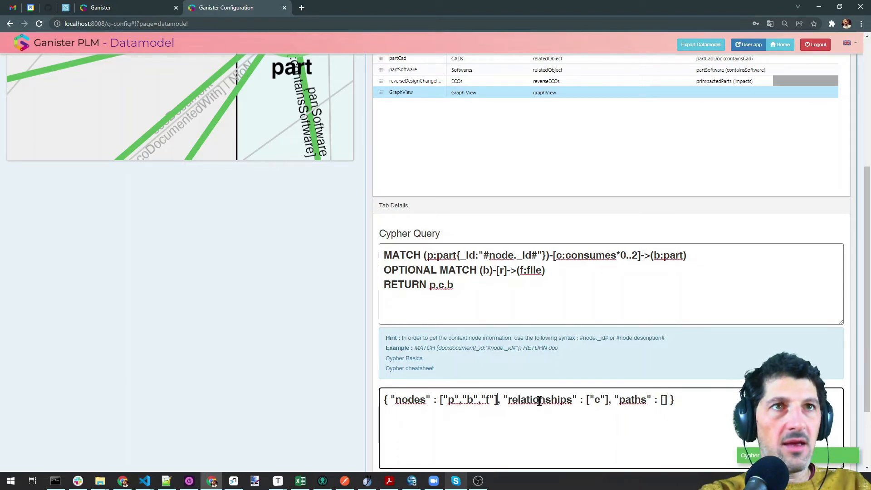
{"action": "type", "text": ",\"r\""}
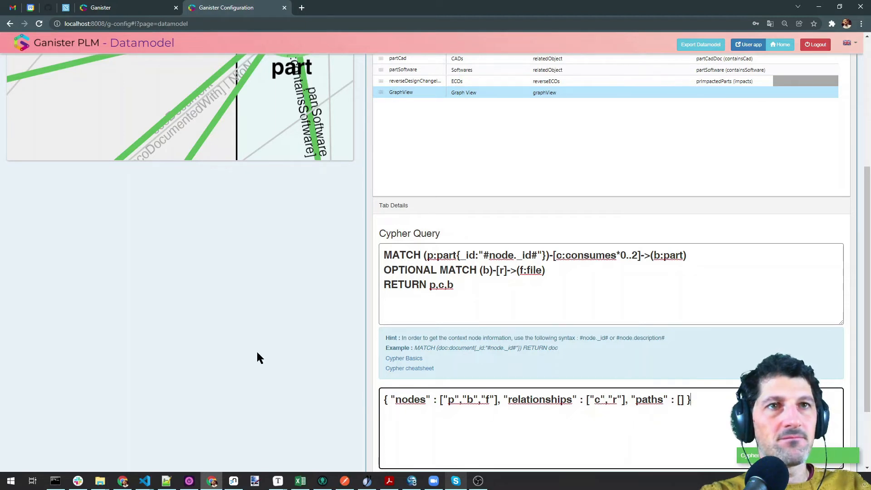
Refresh the part's Graph View, then append r,f to the query's RETURN clause
{"action": "left_click", "coordinate": [157, 9]}
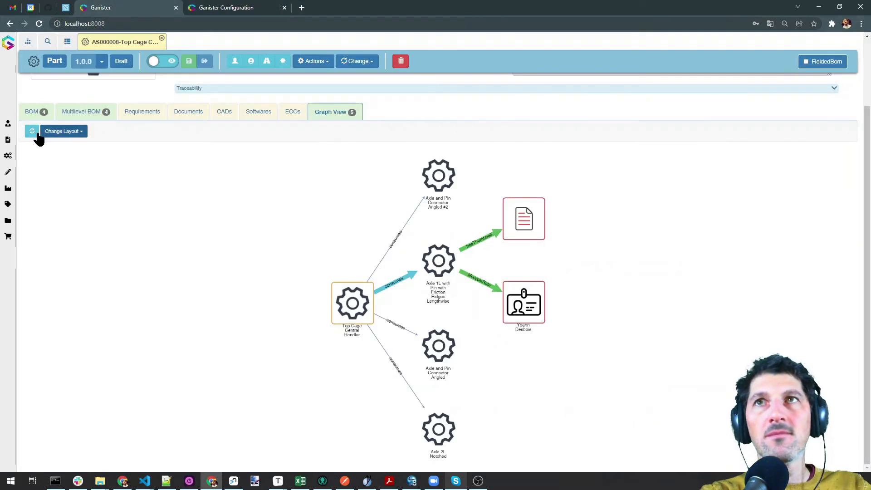
{"action": "left_click", "coordinate": [35, 132]}
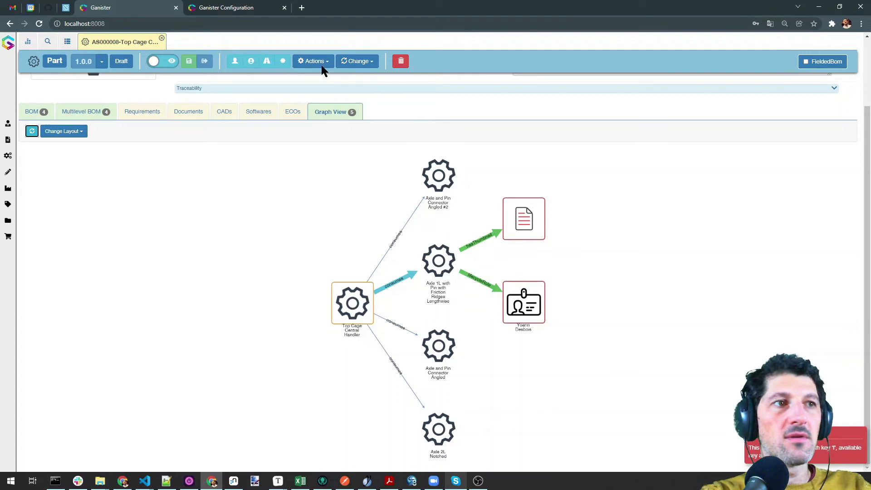
{"action": "left_click", "coordinate": [250, 7]}
{"action": "scroll", "coordinate": [422, 280], "scroll_direction": "down", "scroll_amount": 2}
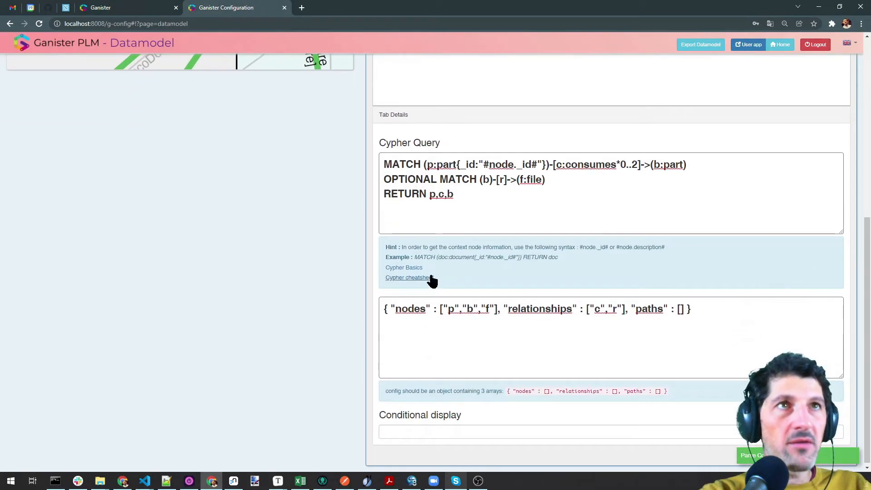
{"action": "left_click", "coordinate": [477, 193]}
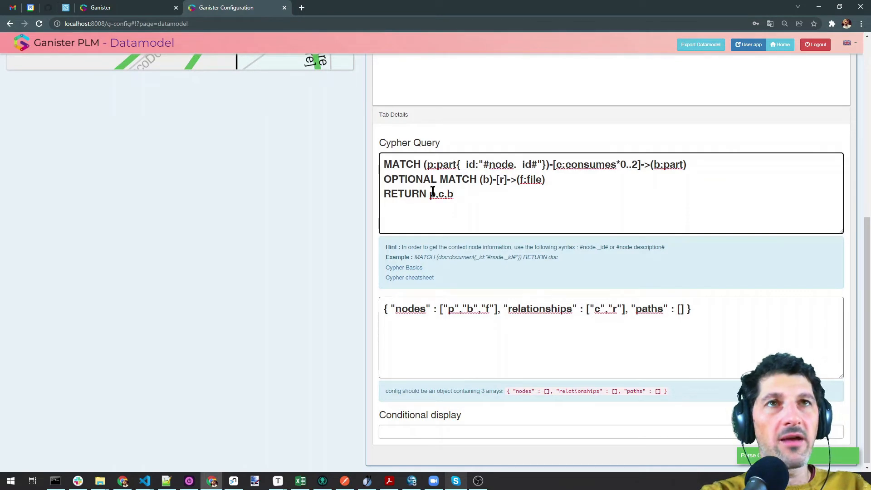
{"action": "left_click_drag", "start_coordinate": [471, 192], "coordinate": [384, 194]}
{"action": "left_click", "coordinate": [474, 193]}
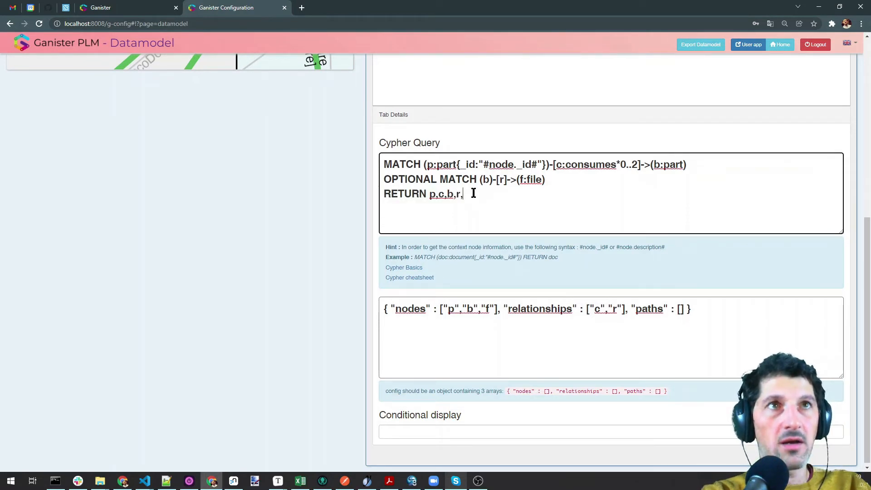
{"action": "left_click", "coordinate": [151, 300]}
Reload the Graph View and highlight Axle and Pin Connector Angled #2's thumbnail file link
{"action": "left_click", "coordinate": [141, 6]}
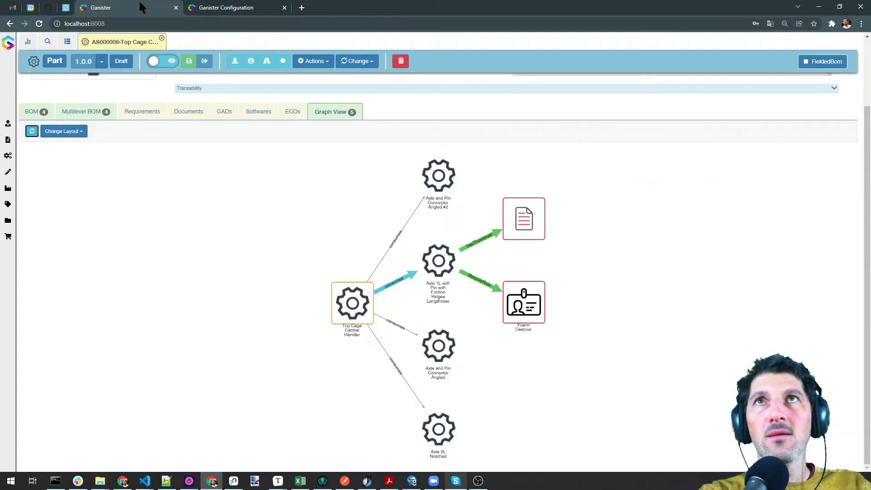
{"action": "left_click", "coordinate": [32, 132]}
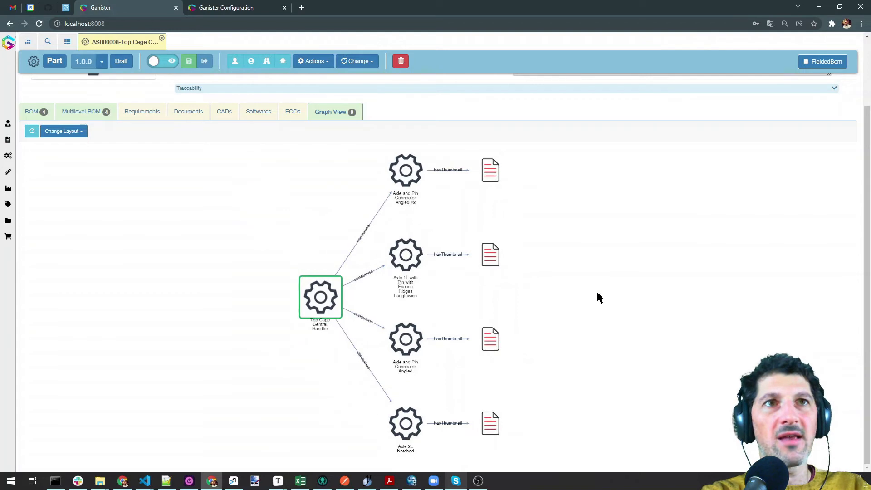
{"action": "scroll", "coordinate": [507, 273], "scroll_direction": "up", "scroll_amount": 3}
{"action": "scroll", "coordinate": [476, 270], "scroll_direction": "down", "scroll_amount": 3}
{"action": "scroll", "coordinate": [476, 270], "scroll_direction": "up", "scroll_amount": 1}
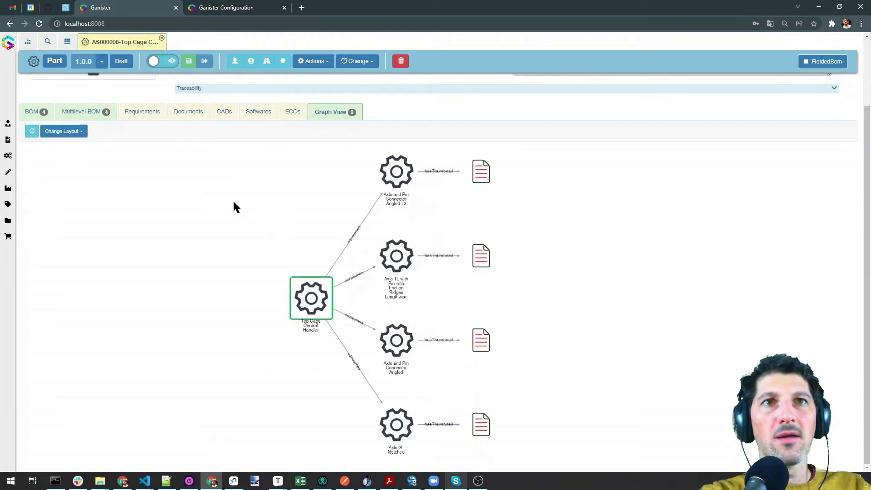
{"action": "left_click_drag", "start_coordinate": [233, 201], "coordinate": [310, 199]}
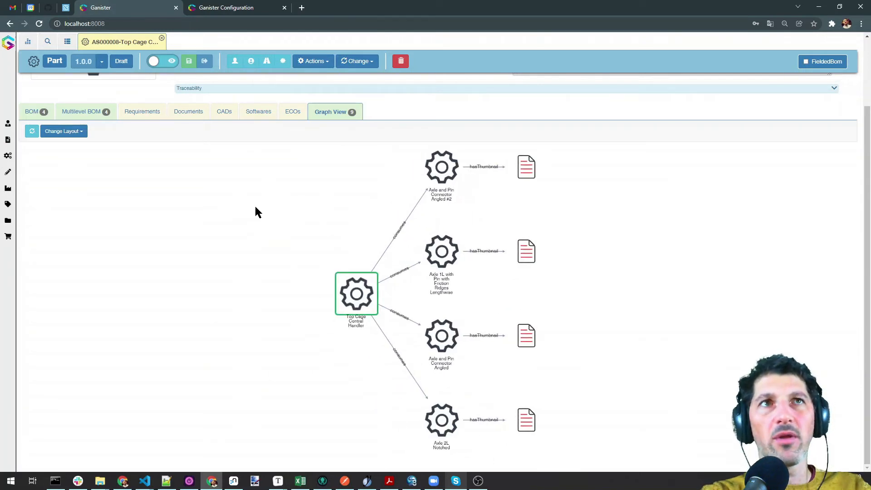
{"action": "left_click", "coordinate": [434, 175]}
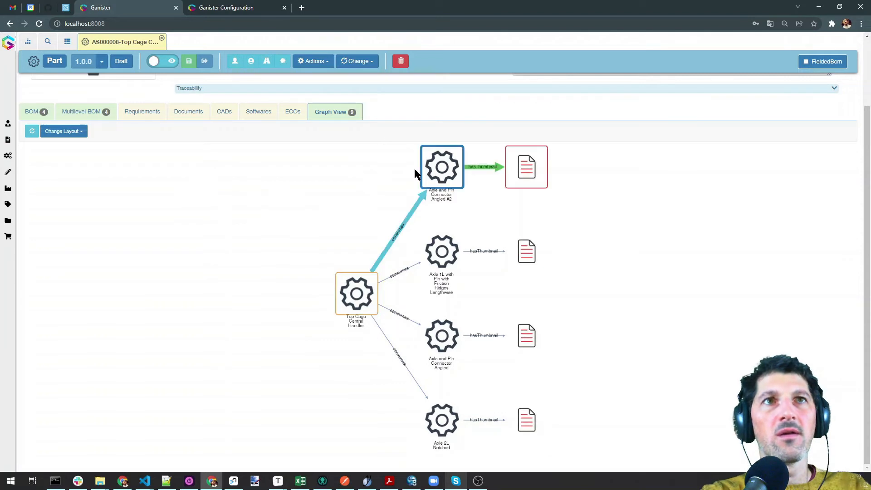
Add a third query line OPTIONAL MATCH (b)-[r2]->(d:document)
{"action": "left_click", "coordinate": [243, 7]}
{"action": "left_click_drag", "start_coordinate": [560, 179], "coordinate": [383, 178]}
{"action": "key", "text": "ctrl+c"}
{"action": "left_click", "coordinate": [666, 176]}
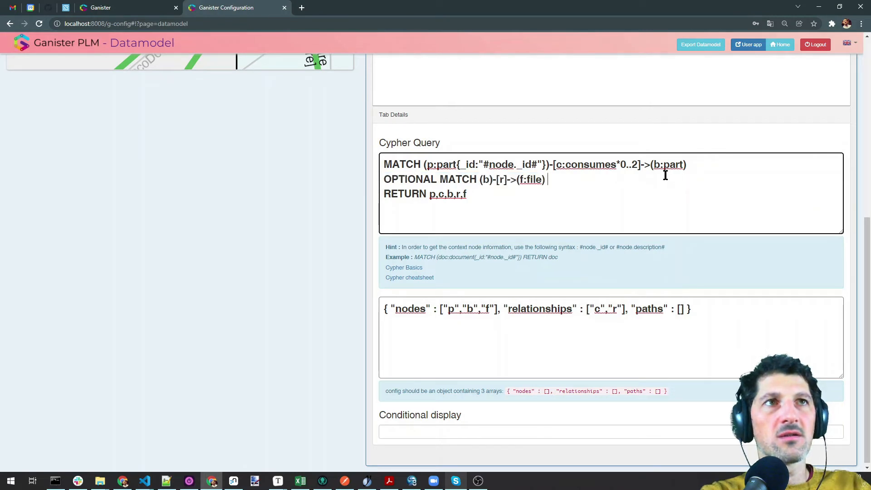
{"action": "key", "text": "Return"}
{"action": "key", "text": "ctrl+v"}
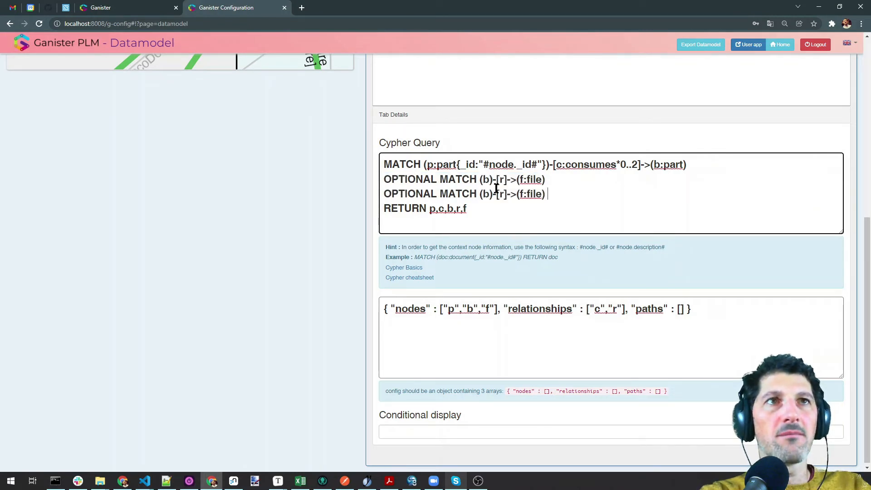
{"action": "key", "text": "Left"}
{"action": "key", "text": "Left"}
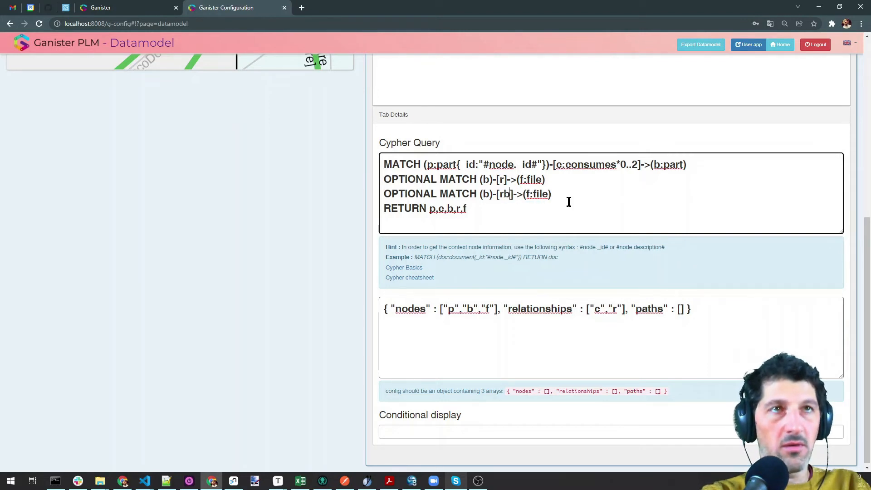
{"action": "type", "text": "2"}
{"action": "left_click", "coordinate": [530, 193]}
{"action": "key", "text": "BackSpace"}
{"action": "type", "text": "d"}
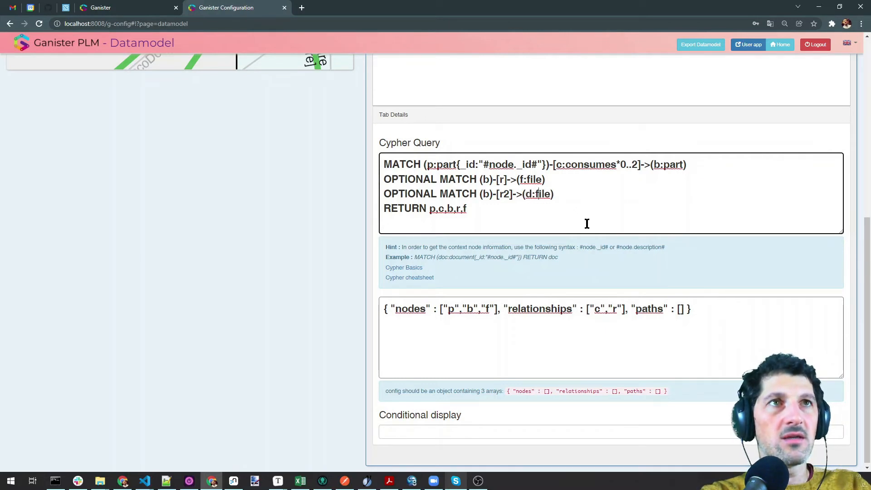
{"action": "key", "text": "BackSpace"}
{"action": "key", "text": "BackSpace"}
{"action": "key", "text": "BackSpace"}
{"action": "key", "text": "BackSpace"}
{"action": "type", "text": "document"}
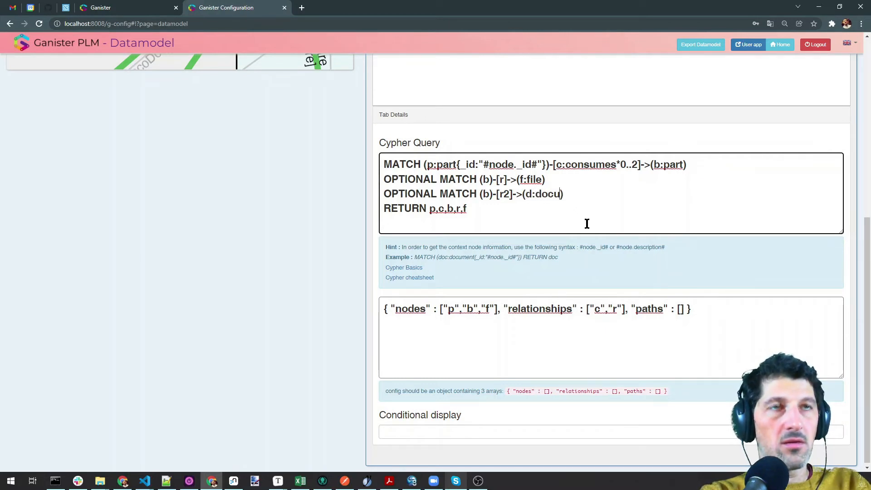
Return r2,d, add "d" and "r2" to the config arrays, and reload the Graph View
{"action": "left_click", "coordinate": [476, 208]}
{"action": "type", "text": ",r2,d"}
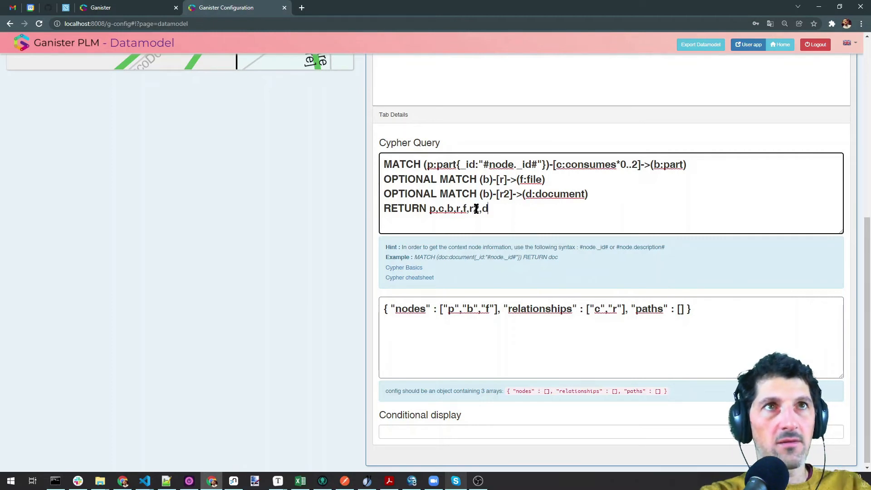
{"action": "left_click", "coordinate": [494, 310]}
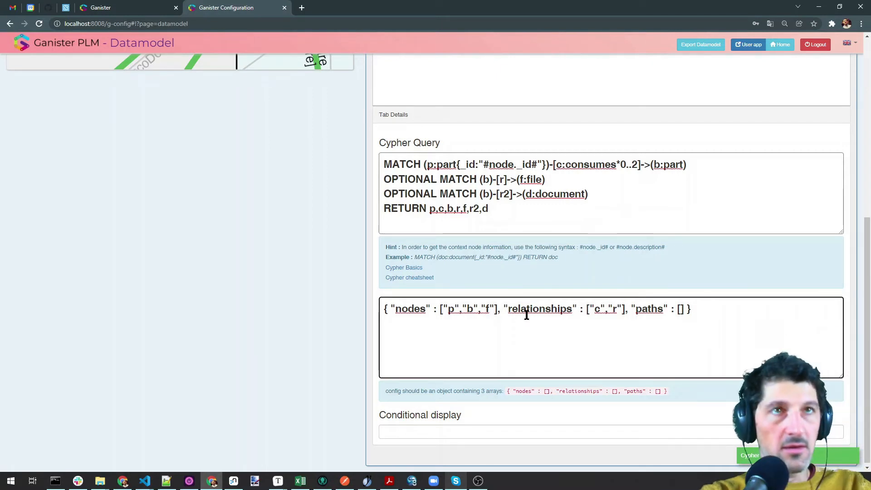
{"action": "type", "text": ","}
{"action": "type", "text": "\","}
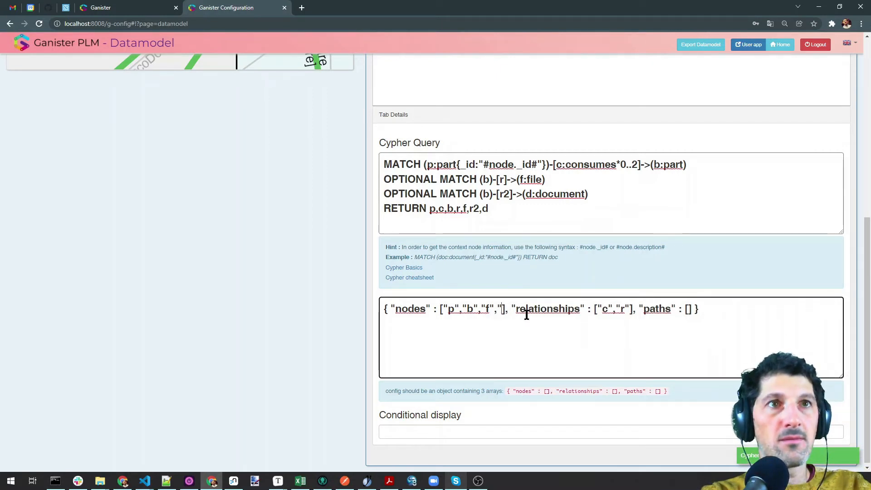
{"action": "type", "text": "d"}
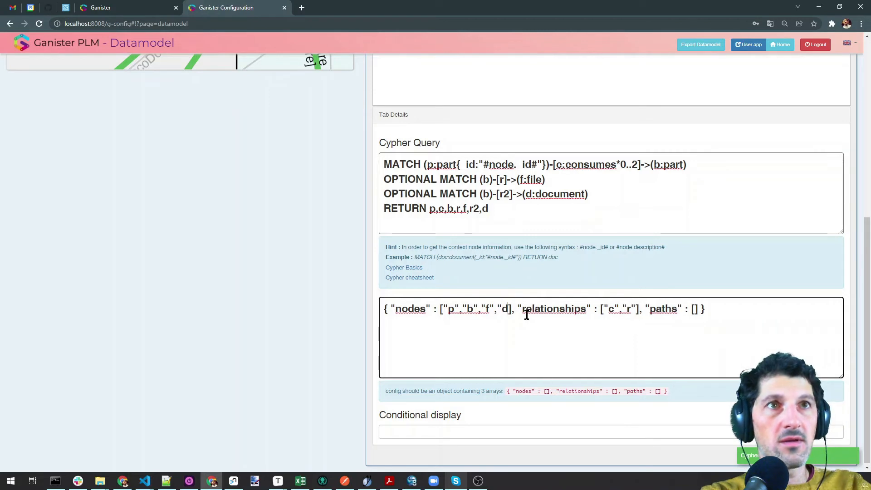
{"action": "type", "text": "\""}
{"action": "left_click", "coordinate": [641, 310]}
{"action": "type", "text": ",\"r2\""}
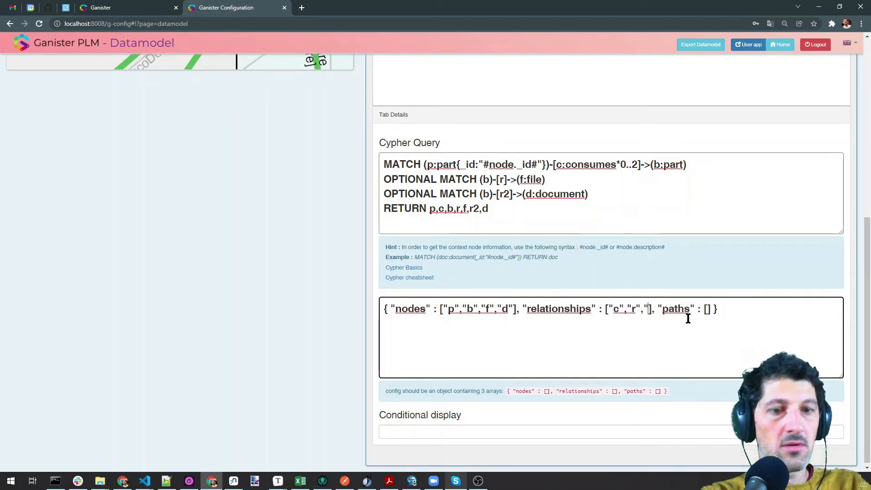
{"action": "left_click", "coordinate": [247, 320]}
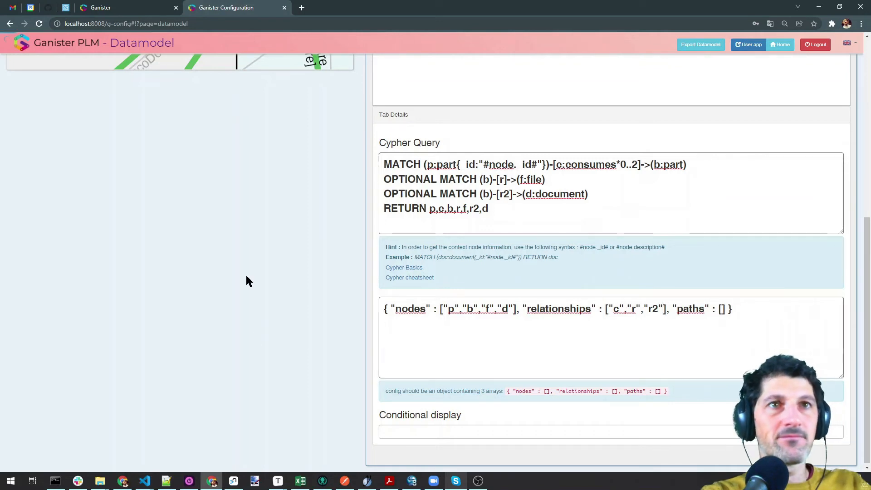
{"action": "left_click", "coordinate": [154, 7]}
{"action": "left_click", "coordinate": [32, 131]}
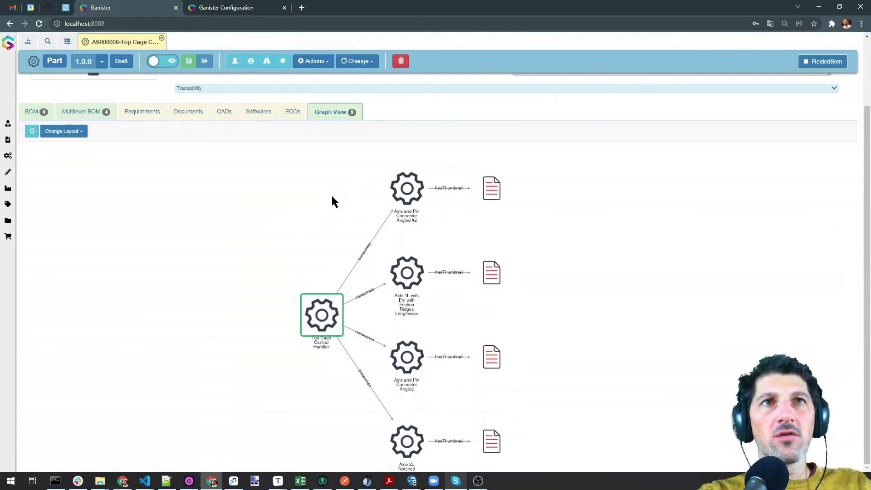
{"action": "left_click", "coordinate": [383, 217]}
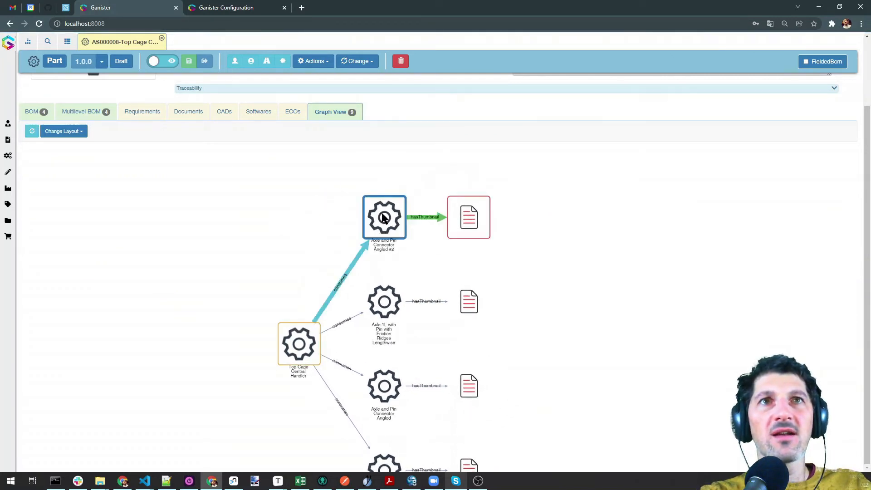
{"action": "double_click", "coordinate": [383, 217]}
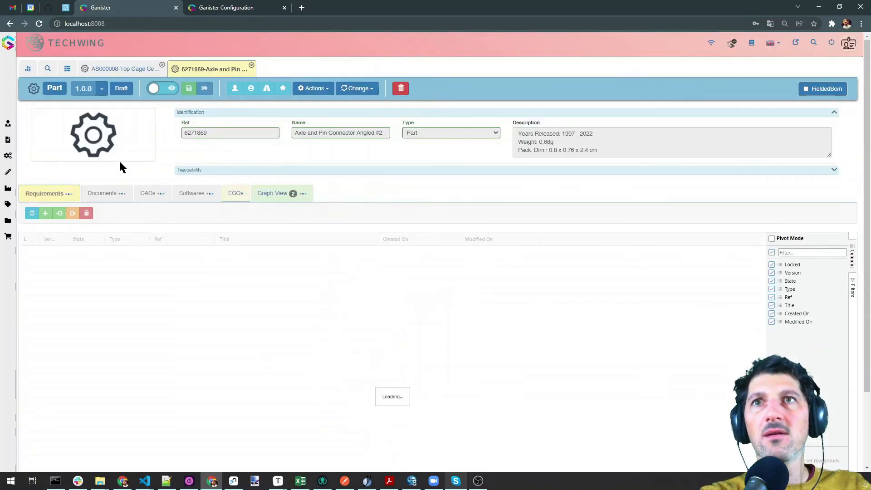
{"action": "left_click", "coordinate": [93, 196]}
{"action": "left_click", "coordinate": [159, 88]}
{"action": "left_click", "coordinate": [60, 214]}
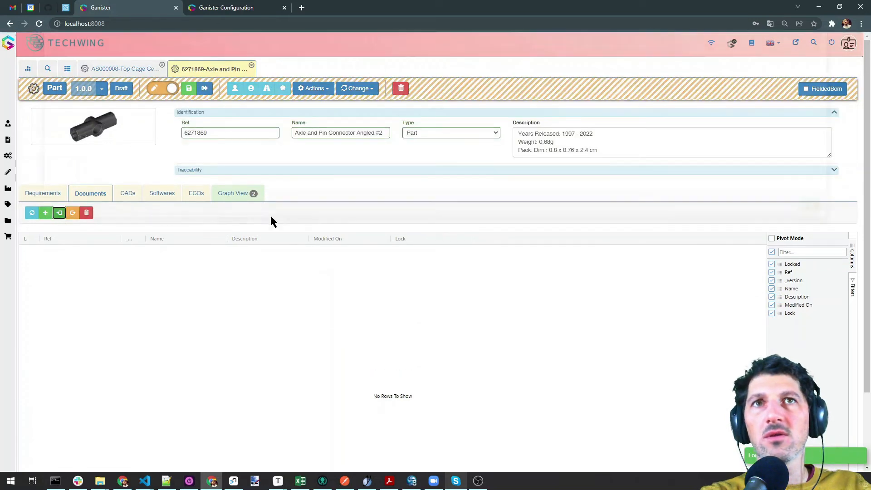
{"action": "left_click", "coordinate": [222, 134]}
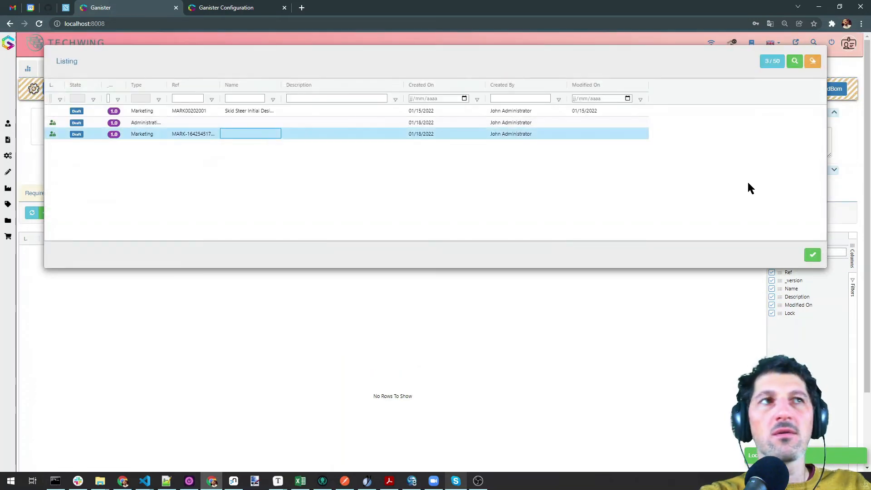
{"action": "left_click", "coordinate": [813, 255]}
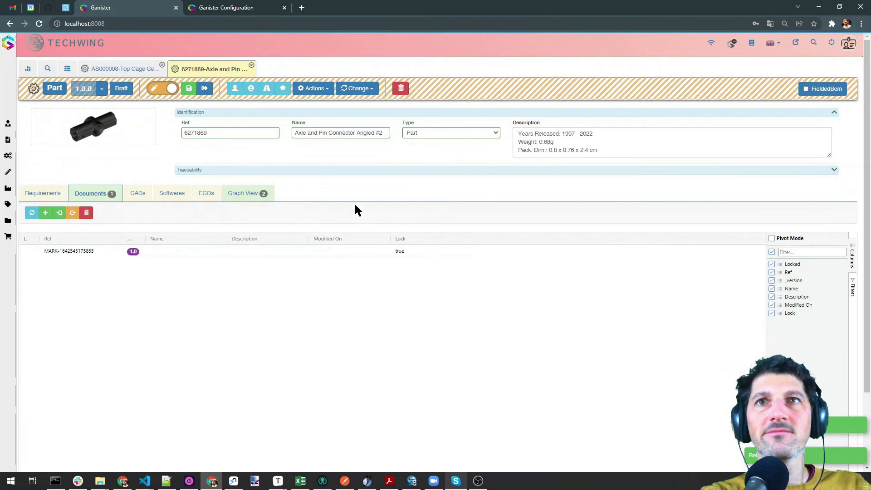
{"action": "left_click", "coordinate": [113, 72]}
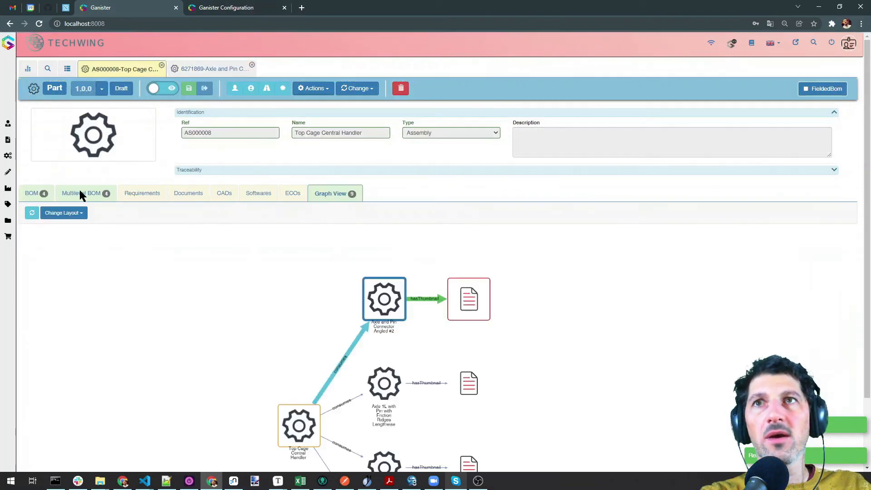
{"action": "left_click", "coordinate": [32, 213]}
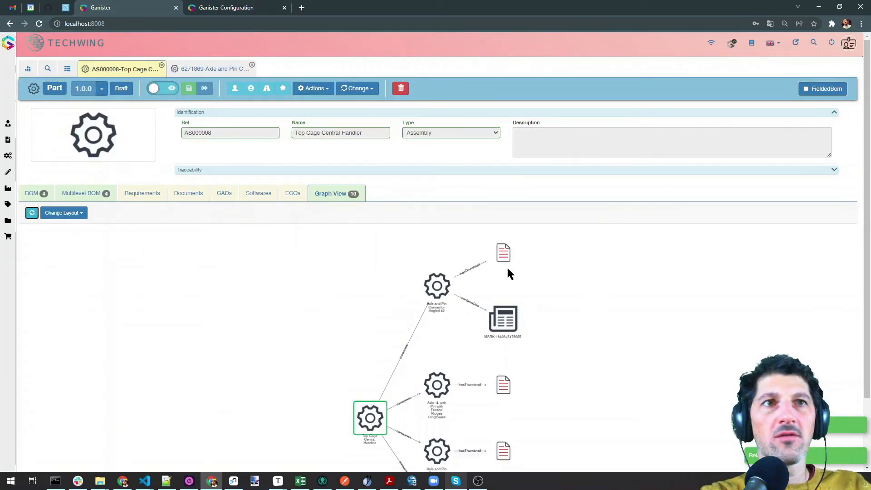
{"action": "scroll", "coordinate": [558, 312], "scroll_direction": "up", "scroll_amount": 5}
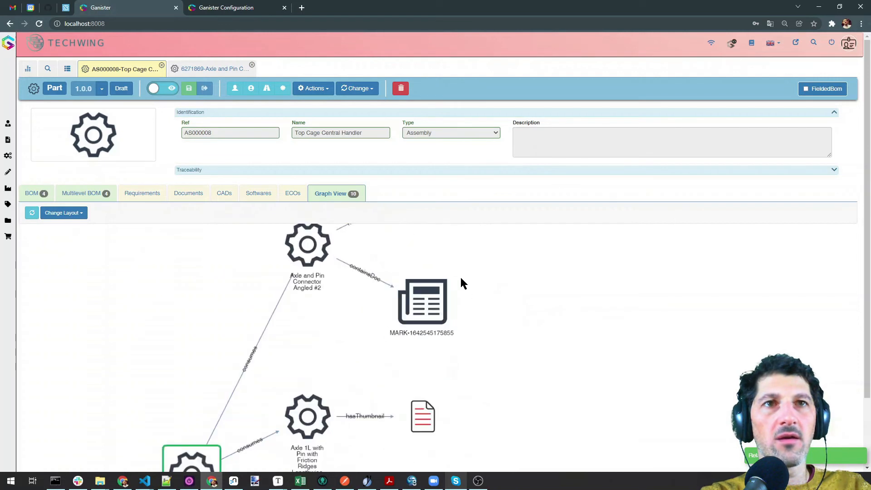
{"action": "left_click_drag", "start_coordinate": [492, 324], "coordinate": [499, 291]}
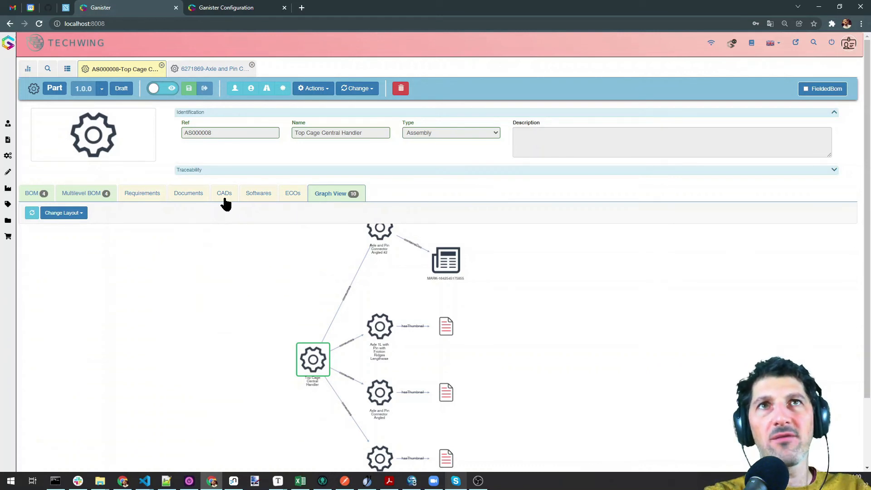
{"action": "left_click_drag", "start_coordinate": [219, 134], "coordinate": [160, 139]}
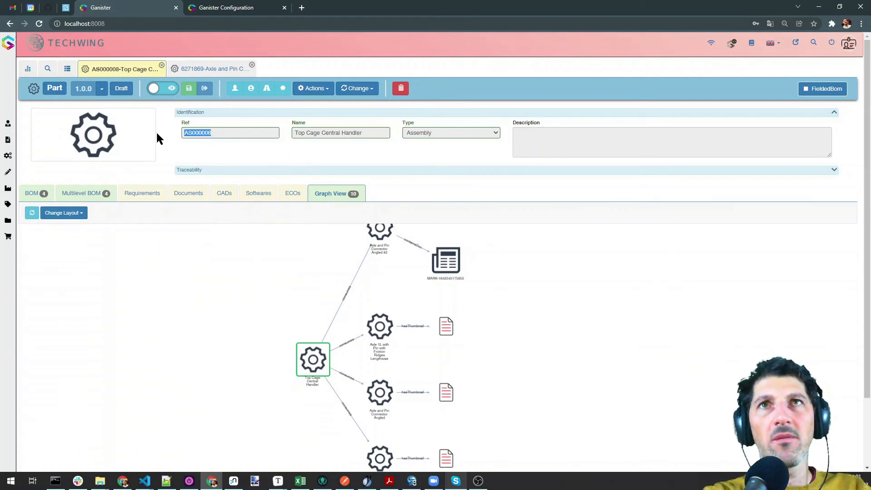
{"action": "left_click", "coordinate": [258, 153]}
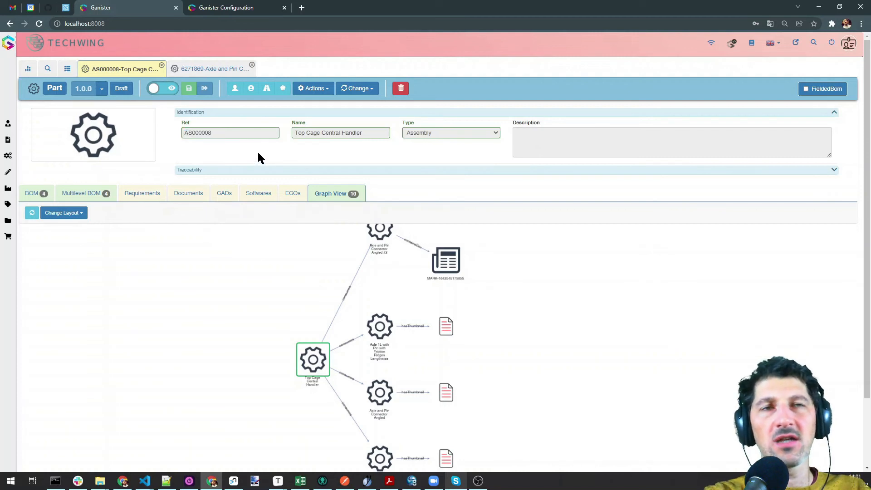
Check the query's RETURN list reads p,c,b,r,f,r2,d in the configuration
{"action": "left_click", "coordinate": [247, 7]}
{"action": "left_click_drag", "start_coordinate": [504, 209], "coordinate": [372, 159]}
{"action": "left_click", "coordinate": [322, 157]}
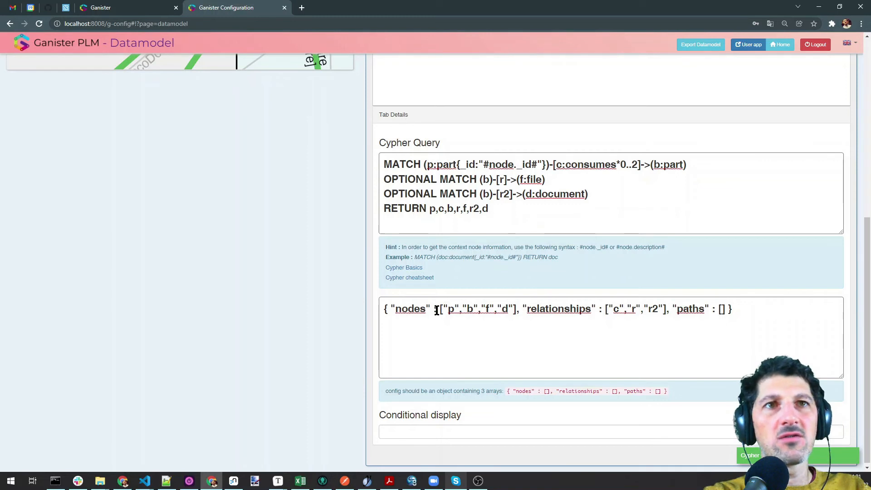
{"action": "left_click_drag", "start_coordinate": [429, 209], "coordinate": [494, 212]}
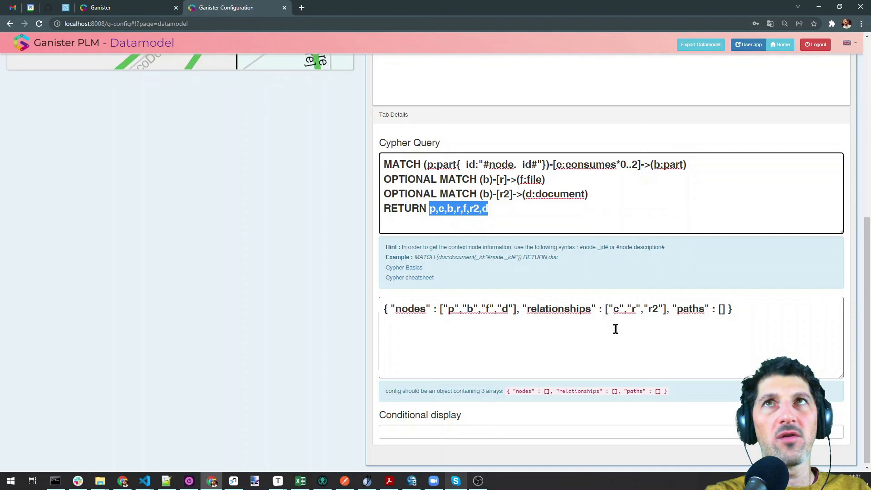
Back in the assembly graph, open the Axle and Pin Connector Angled node in its own tab
{"action": "left_click", "coordinate": [128, 8]}
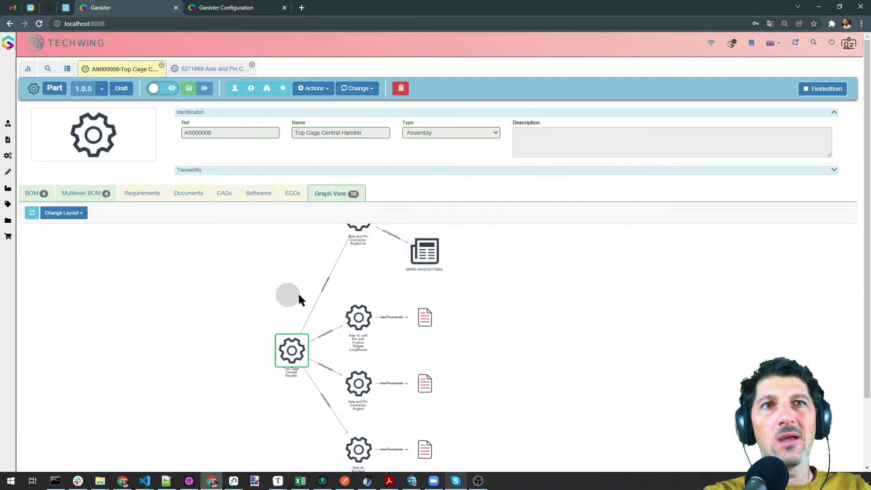
{"action": "left_click_drag", "start_coordinate": [510, 300], "coordinate": [547, 317]}
{"action": "left_click_drag", "start_coordinate": [485, 339], "coordinate": [432, 319]}
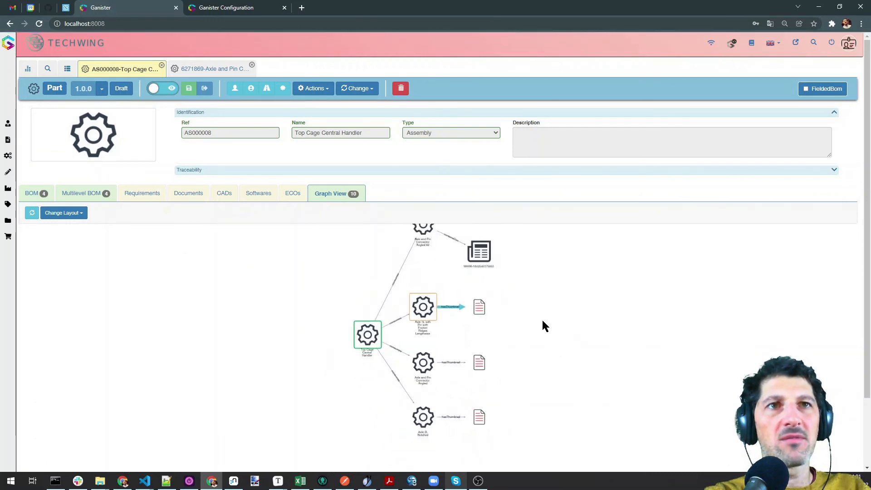
{"action": "left_click_drag", "start_coordinate": [544, 326], "coordinate": [483, 331]}
{"action": "double_click", "coordinate": [362, 369]}
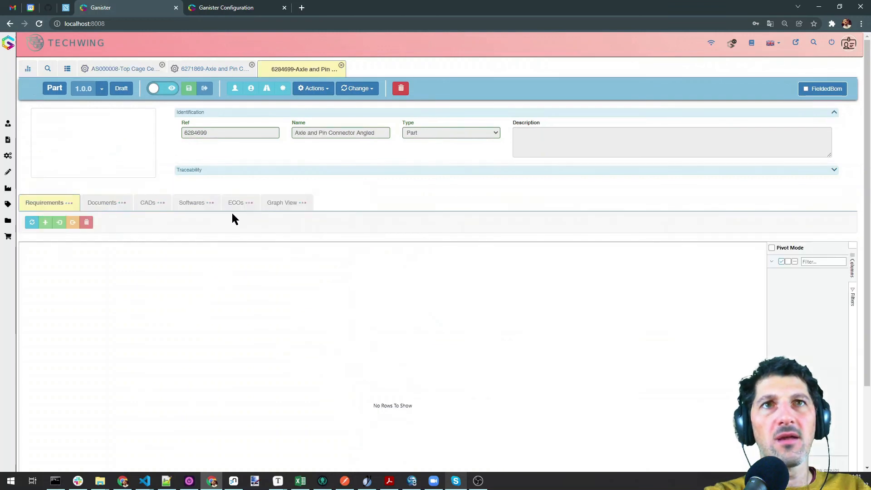
Close the 6284699 part tab and switch the graph to Top-Down layout
{"action": "left_click", "coordinate": [341, 65]}
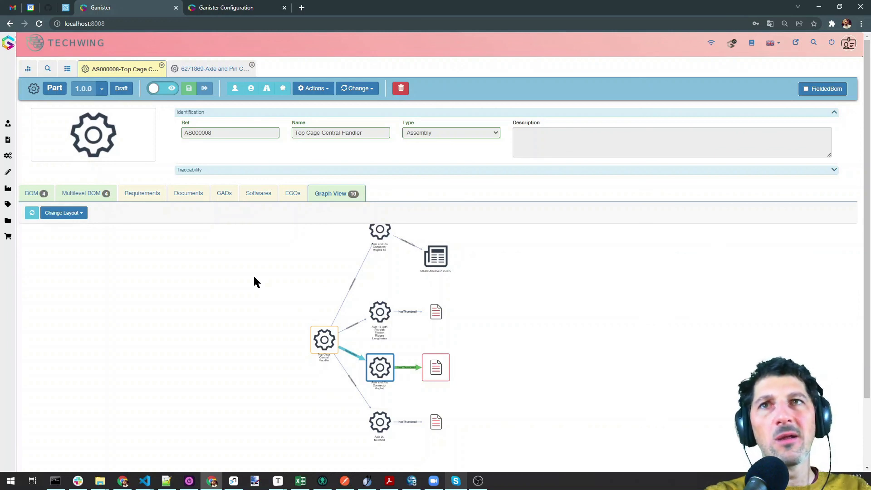
{"action": "left_click", "coordinate": [61, 213]}
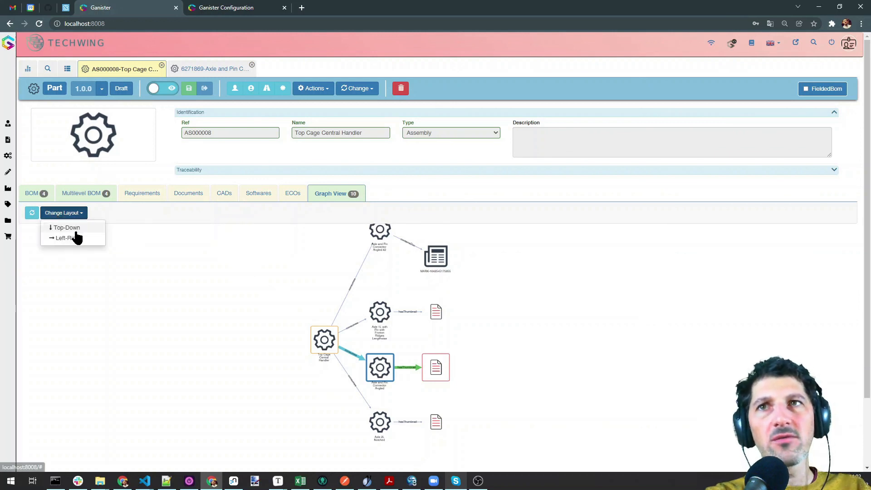
{"action": "left_click", "coordinate": [74, 237]}
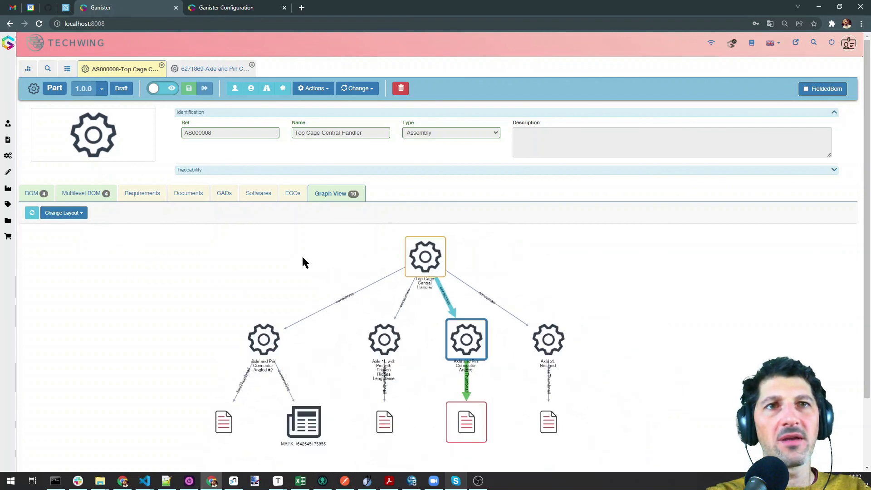